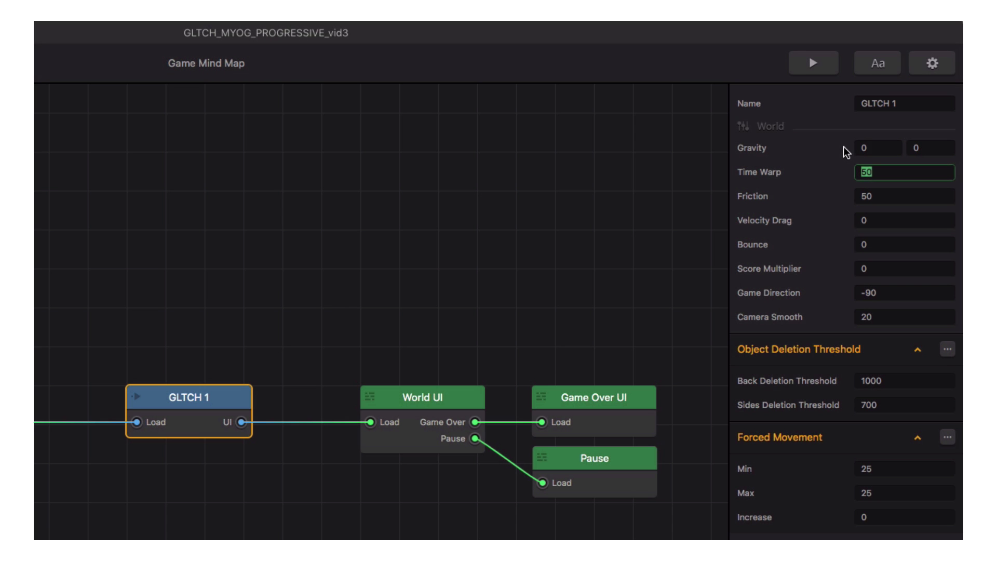
Step: Set the GLTCH 1 world's Time Warp to 100 and playtest it in the preview, moving the character between the walls
{"action": "type", "text": "100"}
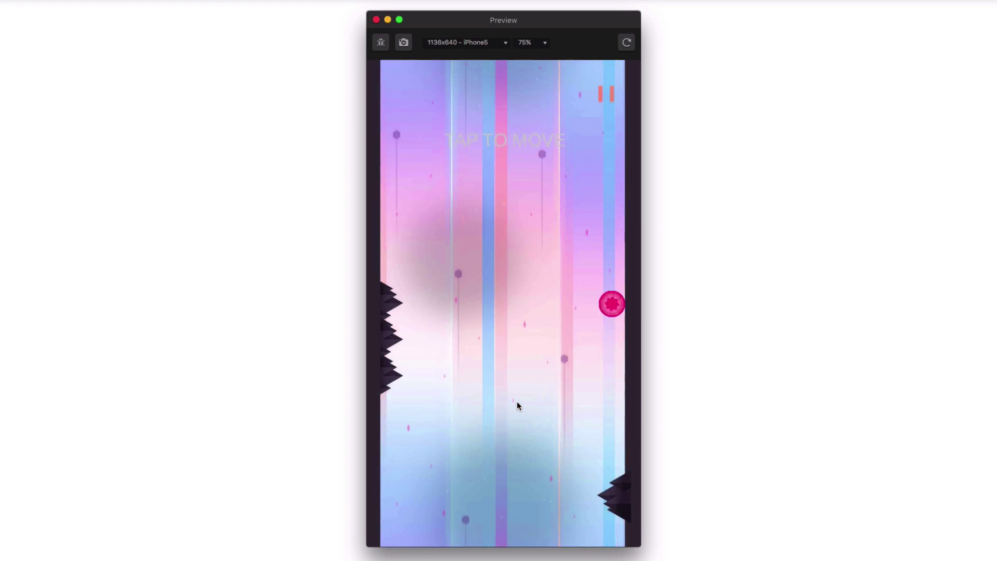
{"action": "left_click", "coordinate": [517, 401]}
{"action": "left_click", "coordinate": [517, 401]}
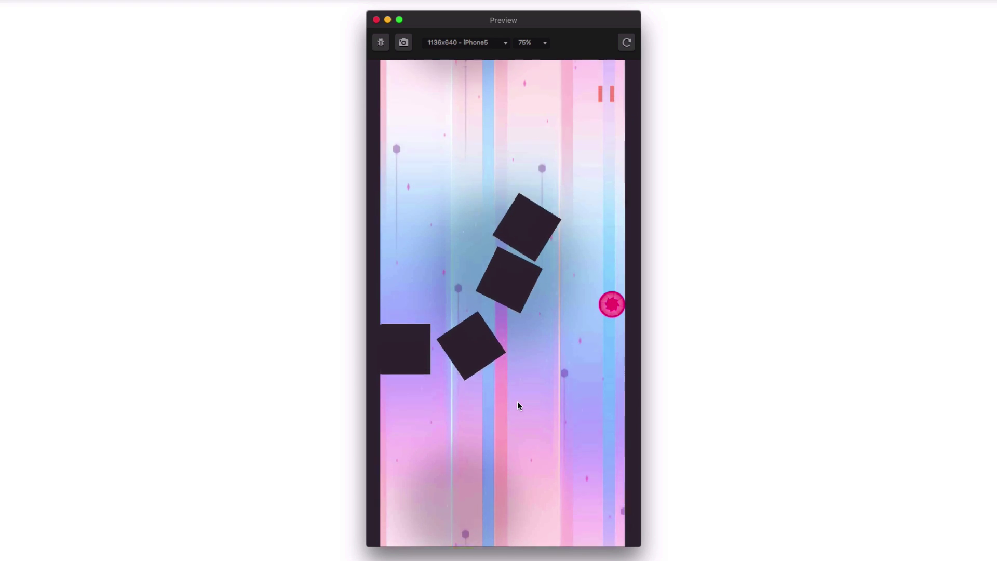
{"action": "left_click", "coordinate": [517, 401]}
{"action": "left_click", "coordinate": [517, 400]}
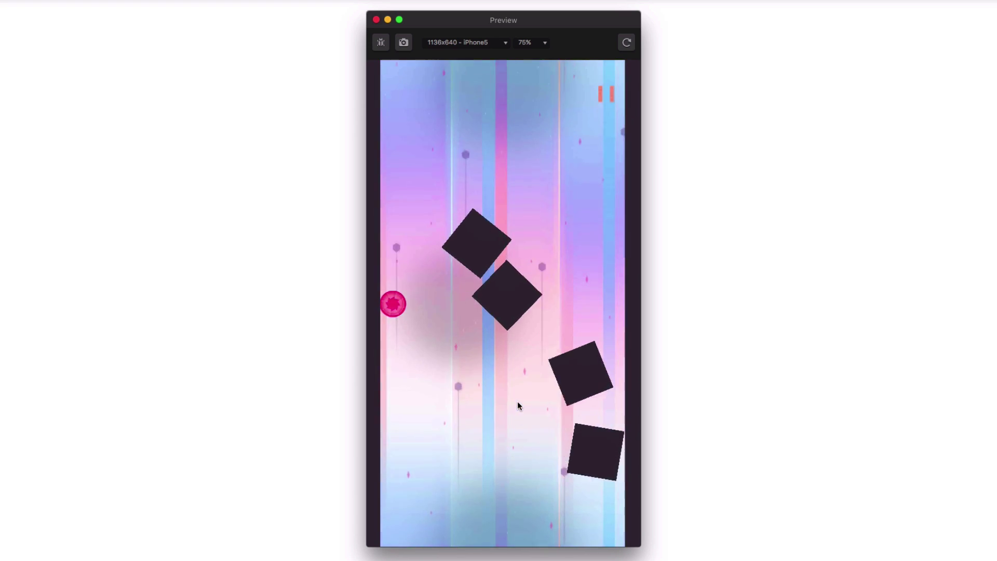
{"action": "left_click", "coordinate": [517, 400]}
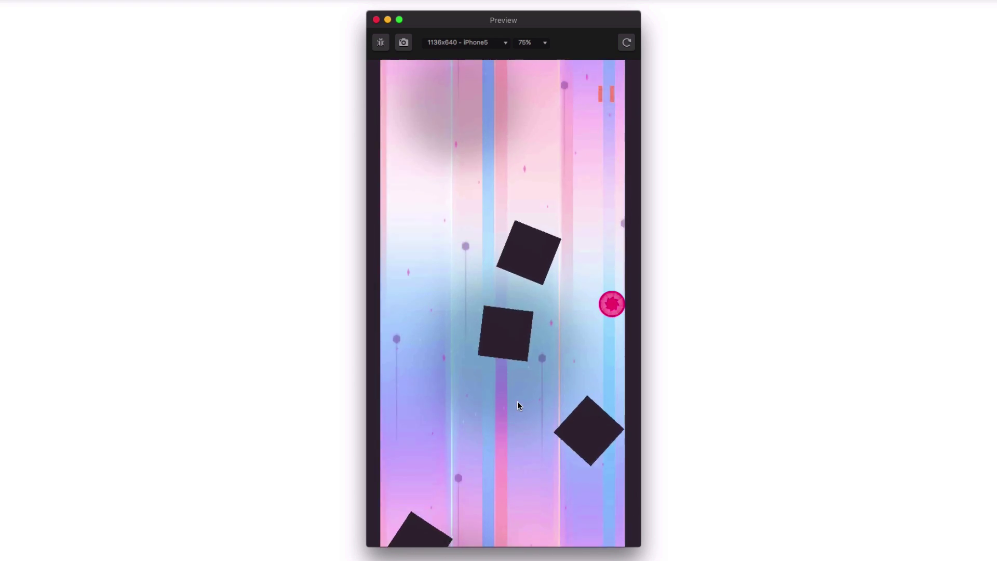
{"action": "left_click", "coordinate": [517, 405]}
{"action": "left_click", "coordinate": [517, 404]}
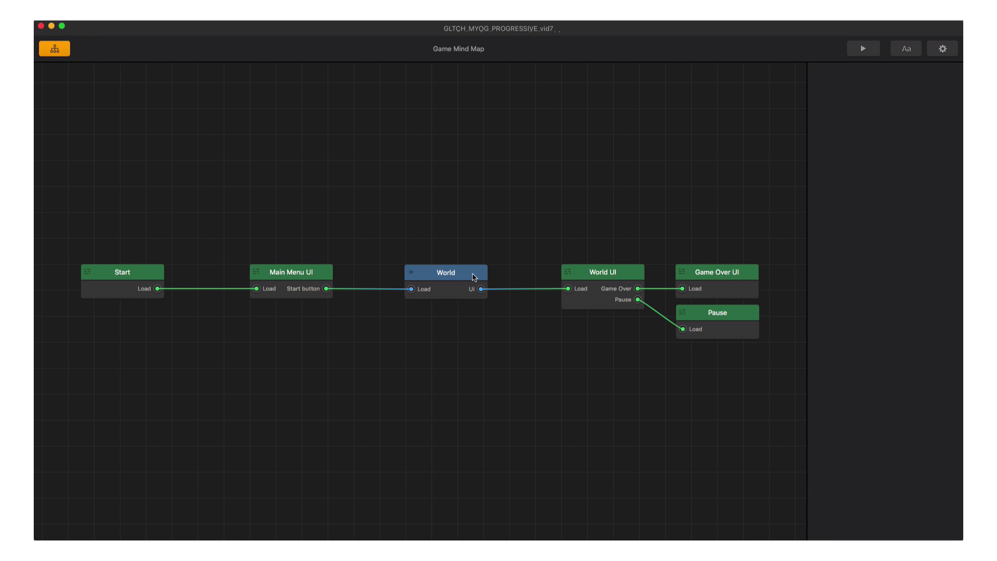
Step: Duplicate the World node four times in the Game Mind Map
{"action": "left_click", "coordinate": [473, 276]}
{"action": "key", "text": "super+d"}
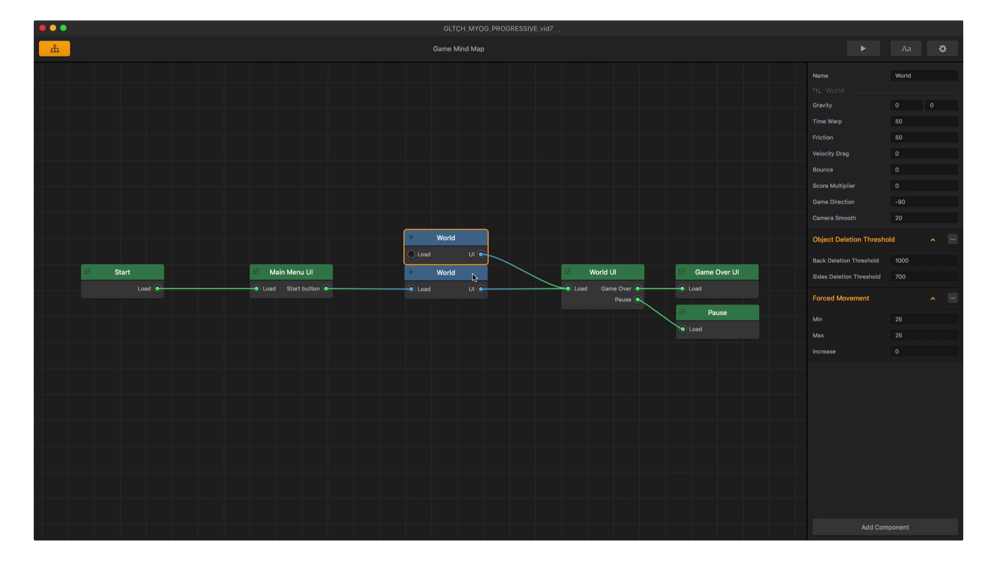
{"action": "key", "text": "super+d"}
{"action": "key", "text": "super+d"}
{"action": "key", "text": "super+d"}
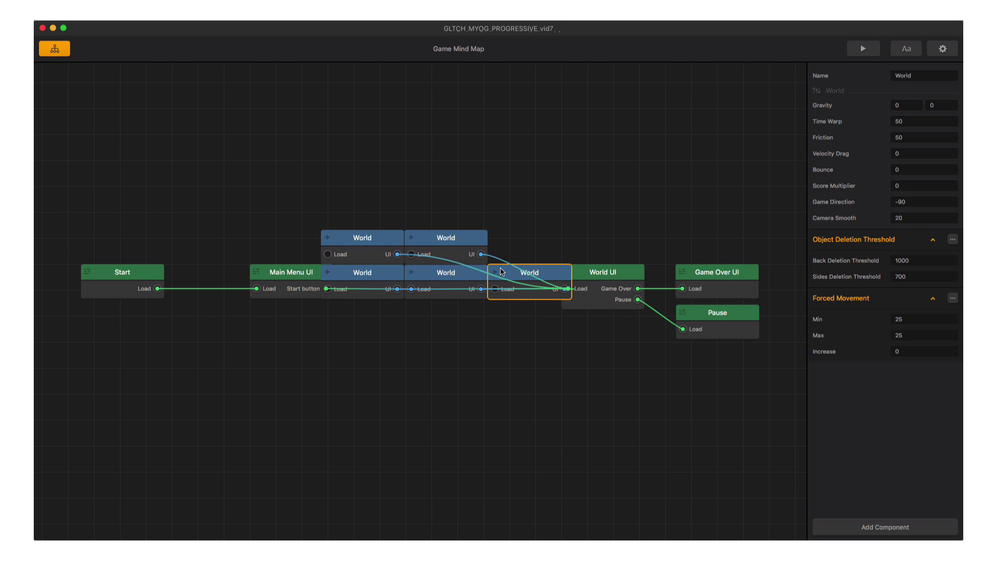
Step: Arrange the four World copies in a vertical column, two above and two below the original World node
{"action": "left_click_drag", "start_coordinate": [501, 271], "coordinate": [474, 378]}
{"action": "left_click_drag", "start_coordinate": [459, 245], "coordinate": [459, 235]}
{"action": "left_click_drag", "start_coordinate": [395, 238], "coordinate": [478, 183]}
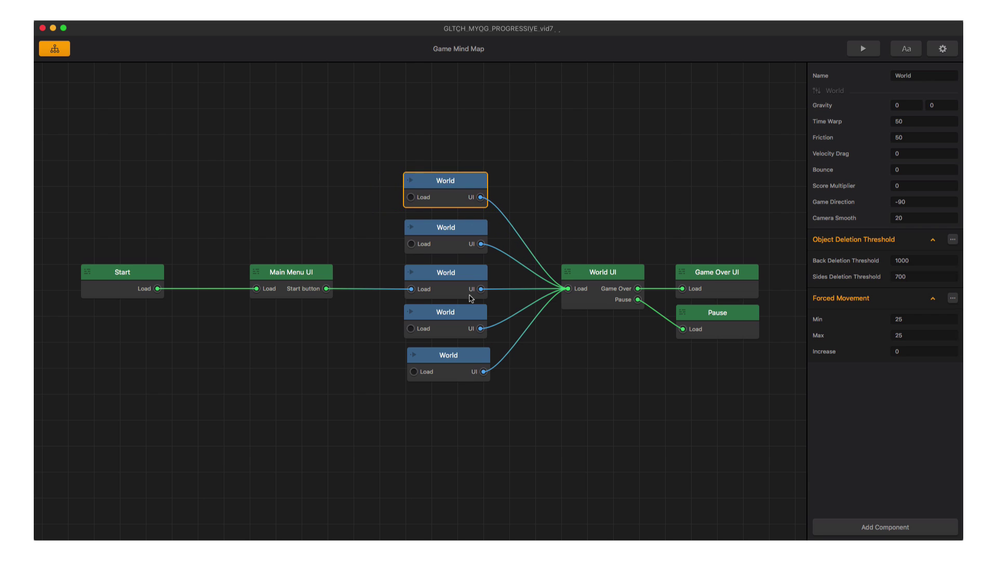
{"action": "left_click_drag", "start_coordinate": [470, 358], "coordinate": [467, 364]}
{"action": "left_click_drag", "start_coordinate": [470, 317], "coordinate": [470, 322]}
{"action": "left_click_drag", "start_coordinate": [473, 358], "coordinate": [474, 360]}
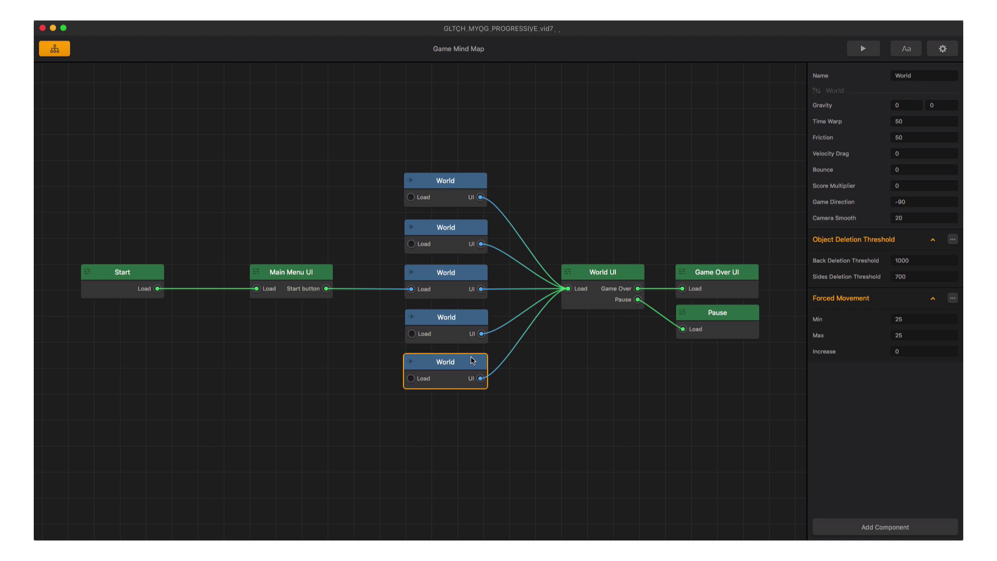
Step: Rename the middle World node, connected to the Main Menu UI, as "World 1 Orig"
{"action": "left_click_drag", "start_coordinate": [614, 213], "coordinate": [650, 141]}
{"action": "left_click", "coordinate": [470, 213]}
{"action": "left_click", "coordinate": [911, 71]}
{"action": "type", "text": "10rig"}
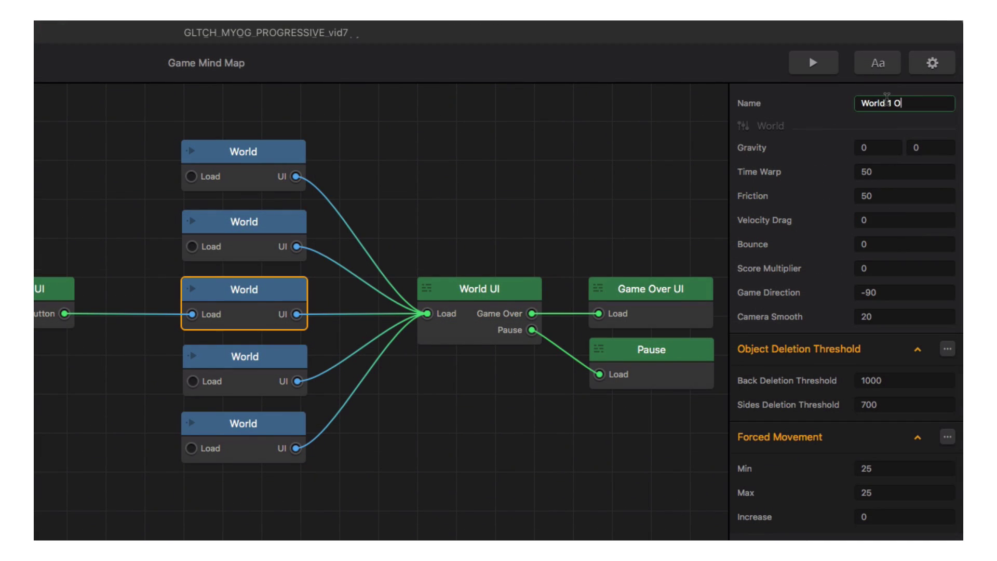
Step: Rename the topmost World node as "World 1 Turbo"
{"action": "left_click", "coordinate": [295, 151]}
{"action": "left_click", "coordinate": [893, 103]}
{"action": "type", "text": "1 Turbo"}
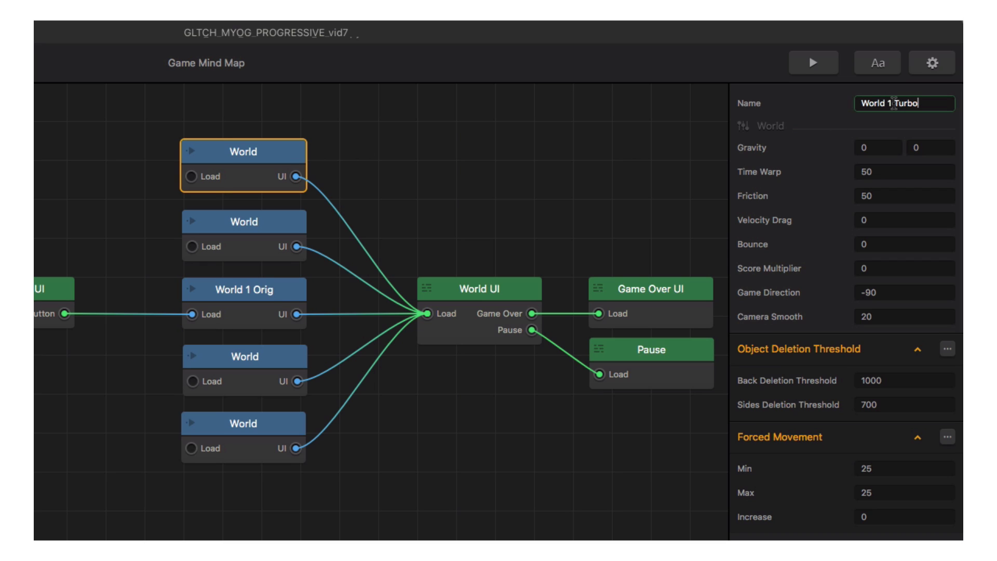
{"action": "key", "text": "Return"}
Step: Rename the World node directly above World 1 Orig as "World 1 Hard"
{"action": "left_click", "coordinate": [276, 223]}
{"action": "left_click", "coordinate": [894, 103]}
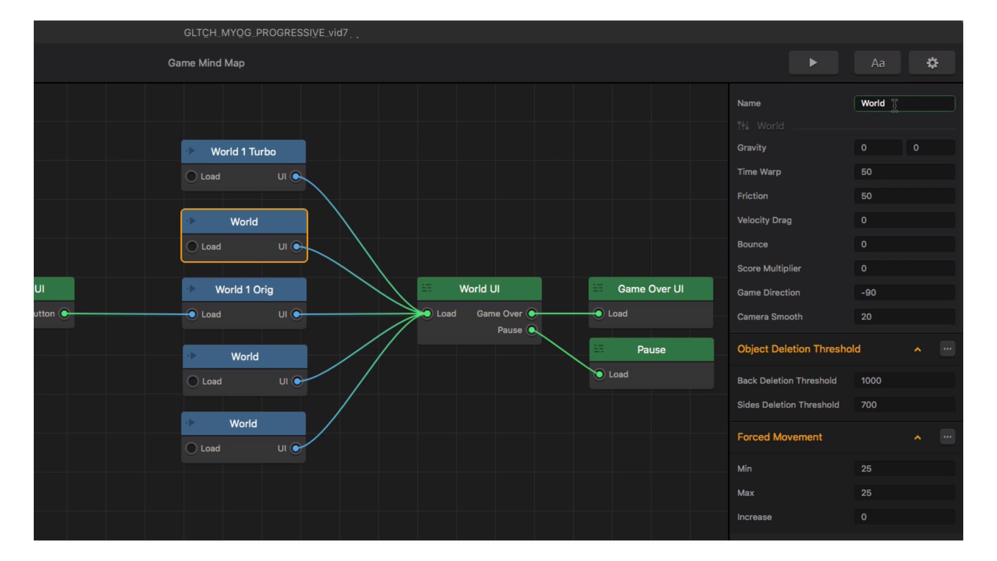
{"action": "type", "text": "1 Hard"}
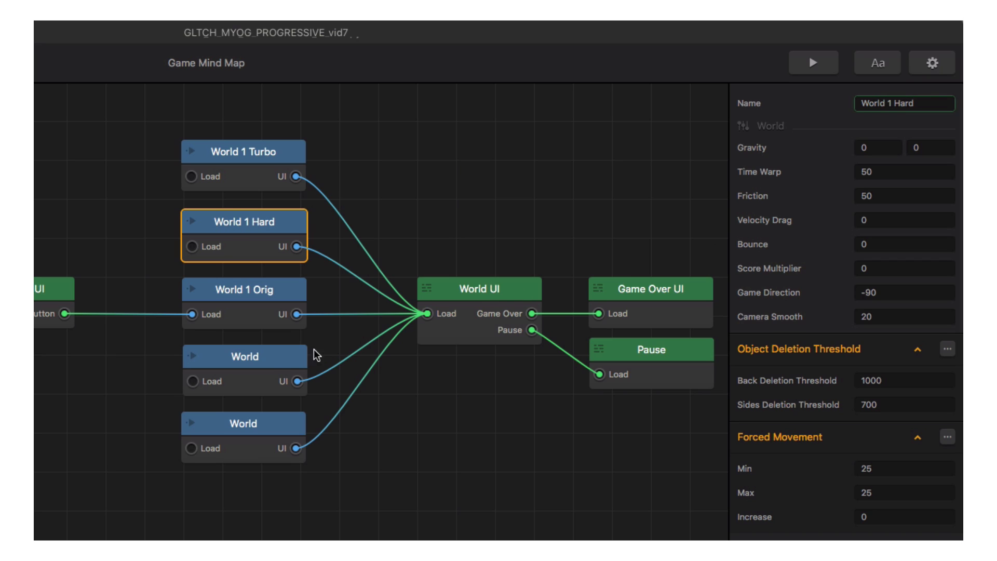
Step: Rename the World node directly below World 1 Orig as "World ?"
{"action": "left_click", "coordinate": [278, 361]}
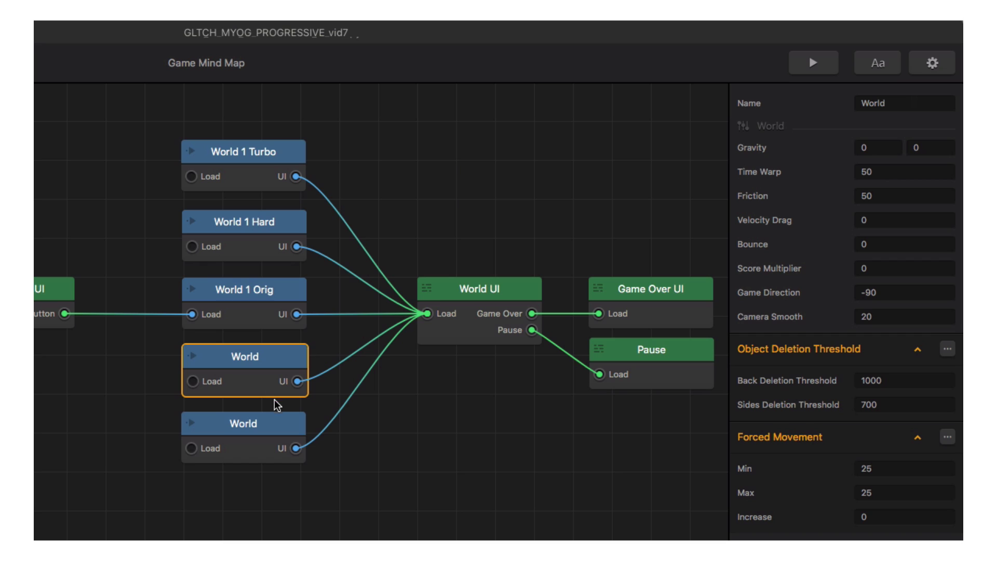
{"action": "left_click", "coordinate": [276, 429]}
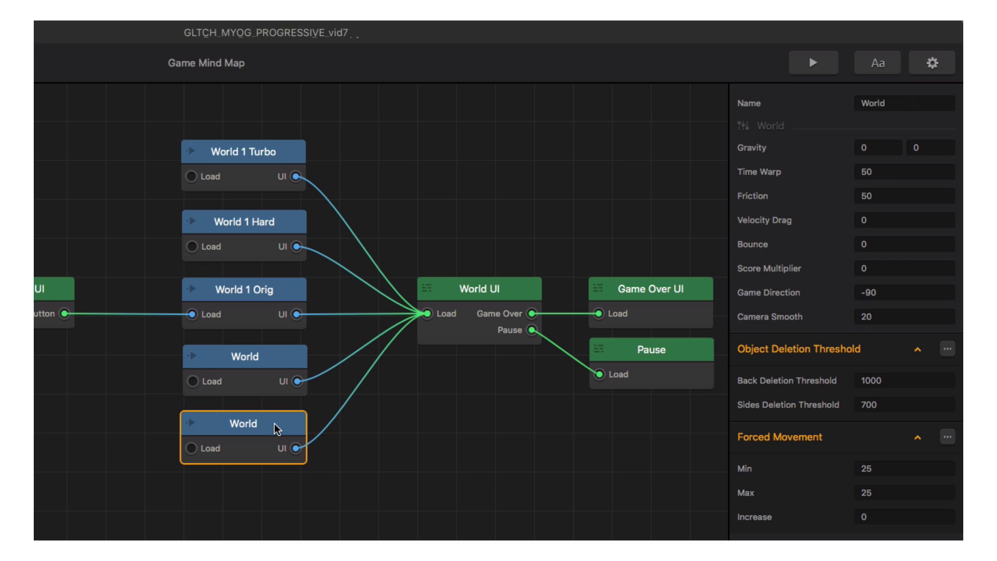
{"action": "left_click", "coordinate": [287, 370]}
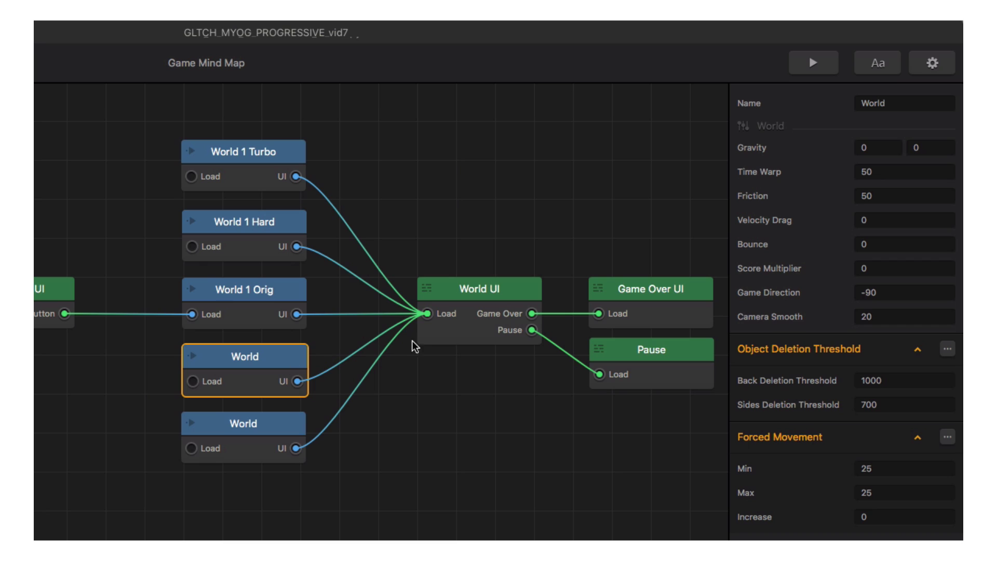
{"action": "left_click", "coordinate": [903, 103]}
{"action": "type", "text": "?"}
{"action": "key", "text": "Return"}
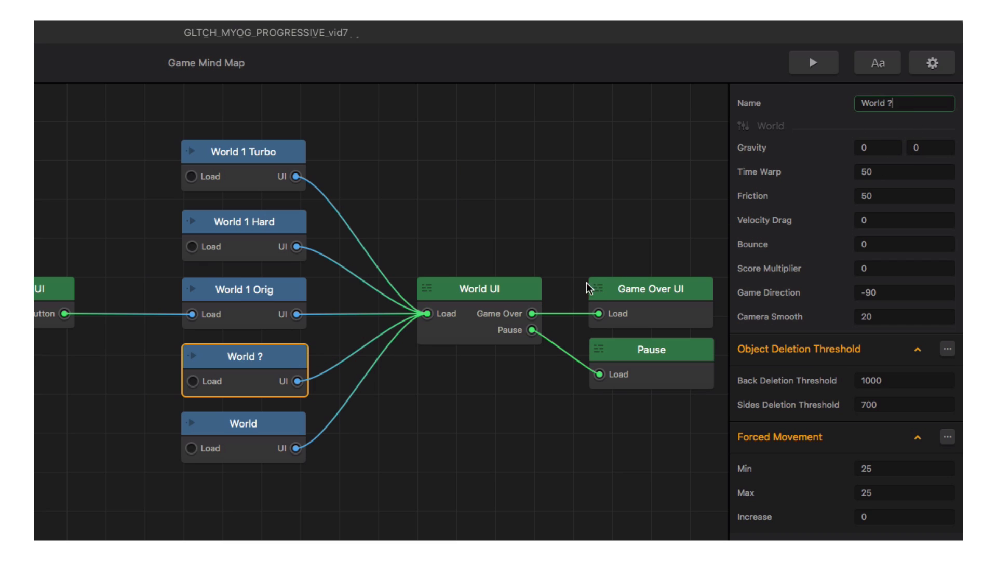
Step: Rename the lowest World node as "Sandbox"
{"action": "left_click", "coordinate": [289, 420]}
{"action": "double_click", "coordinate": [872, 103]}
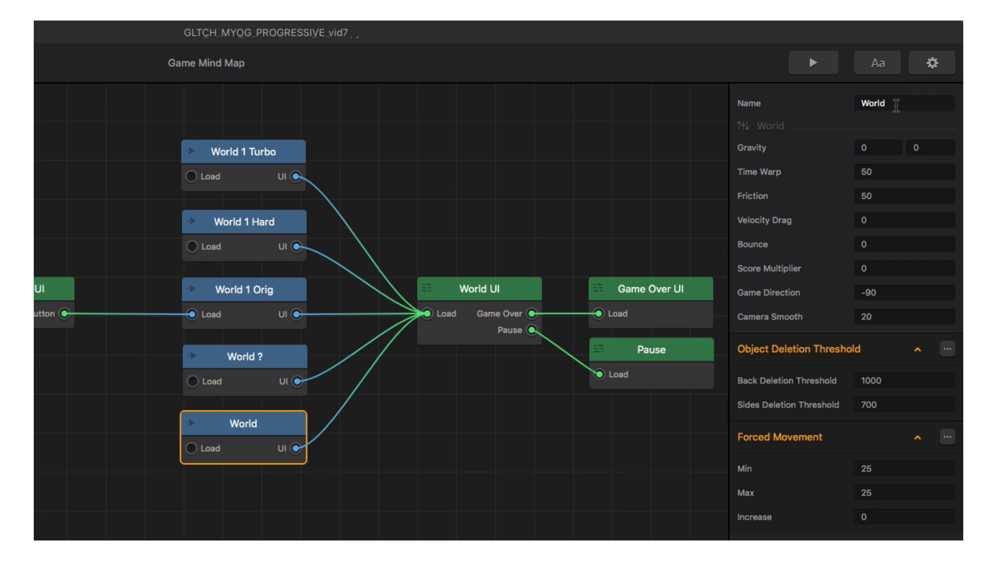
{"action": "type", "text": "Sandbo"}
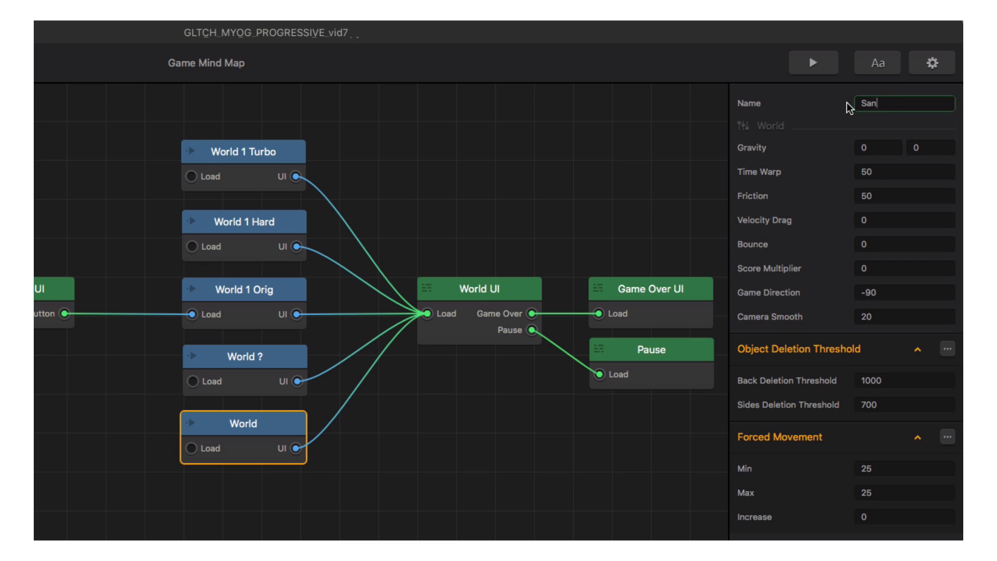
{"action": "type", "text": "x"}
{"action": "left_click", "coordinate": [505, 147]}
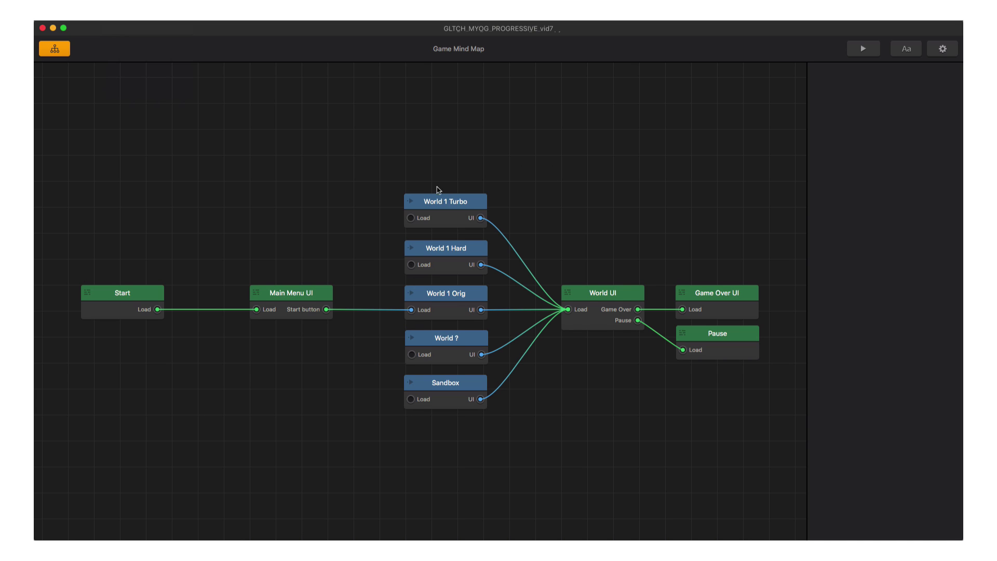
Step: Duplicate the Main Menu UI node, place the copy level with World 1 Turbo, and name it "Turbo UI"
{"action": "left_click", "coordinate": [325, 299]}
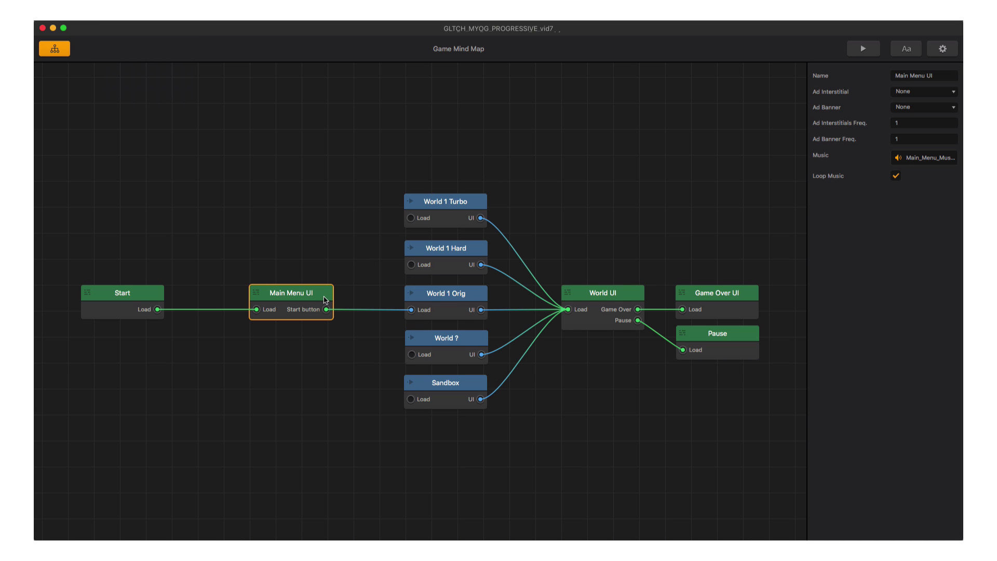
{"action": "key", "text": "super+d"}
{"action": "left_click_drag", "start_coordinate": [324, 252], "coordinate": [325, 201]}
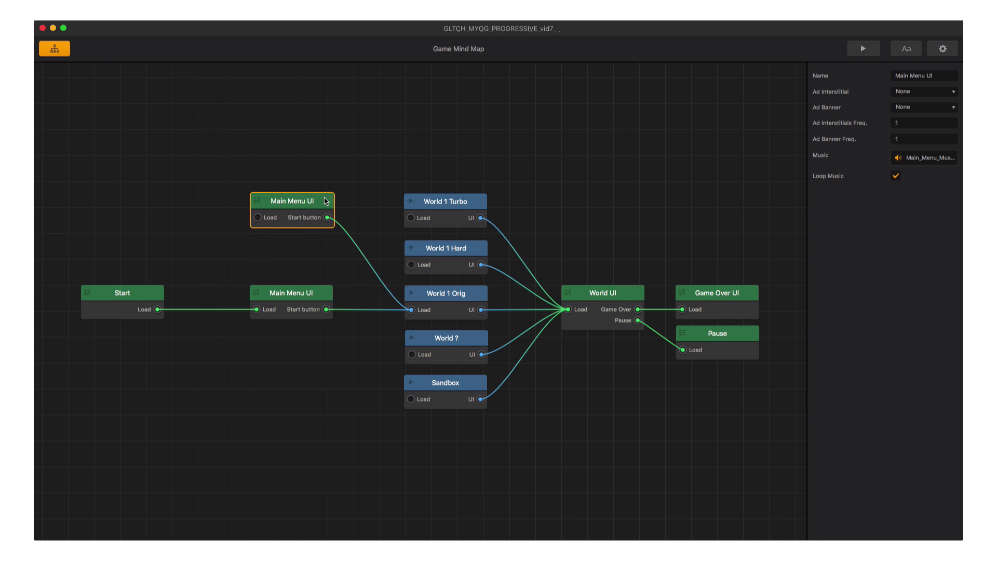
{"action": "left_click", "coordinate": [929, 75]}
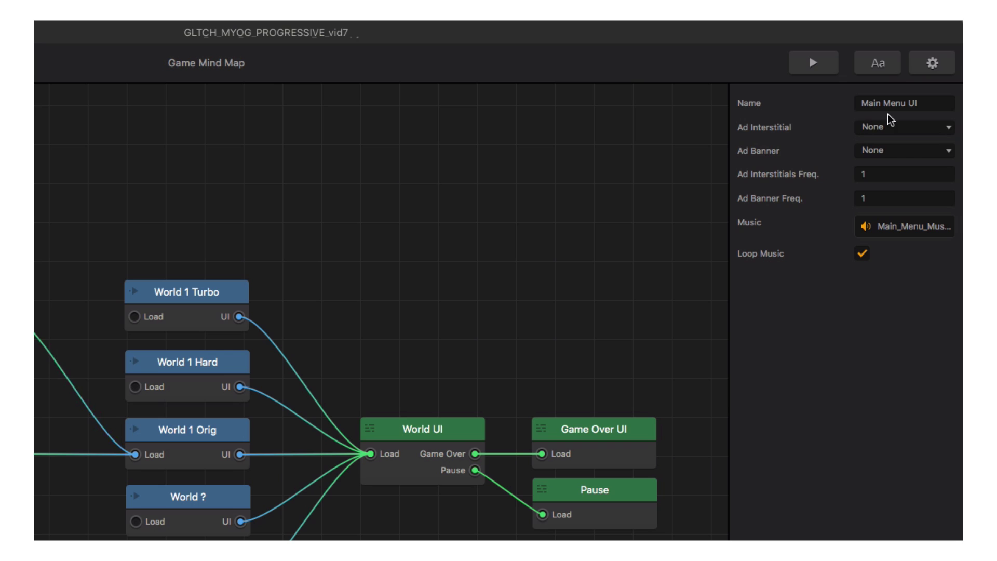
{"action": "left_click_drag", "start_coordinate": [911, 104], "coordinate": [852, 105]}
{"action": "type", "text": "Tur"}
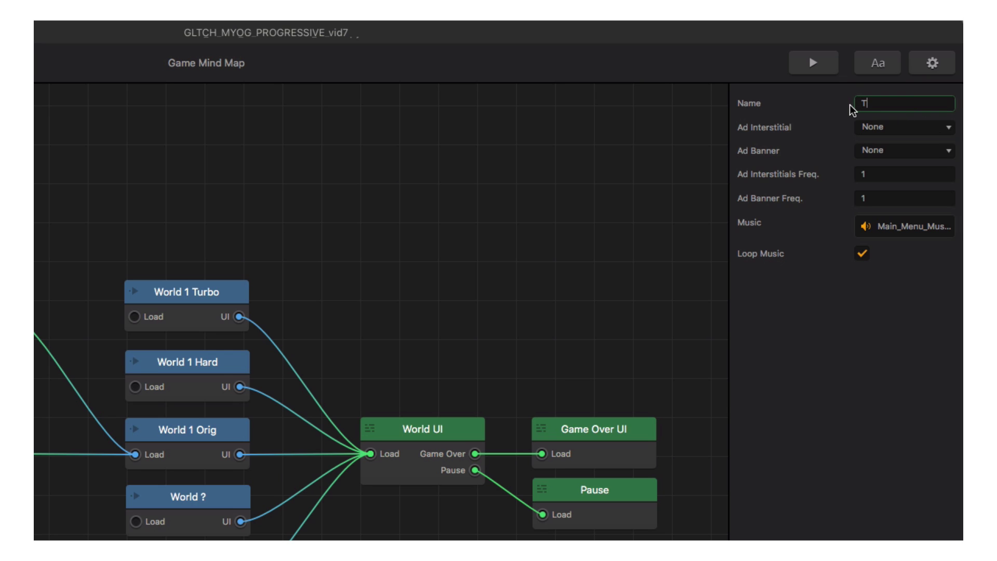
{"action": "type", "text": "bo UI"}
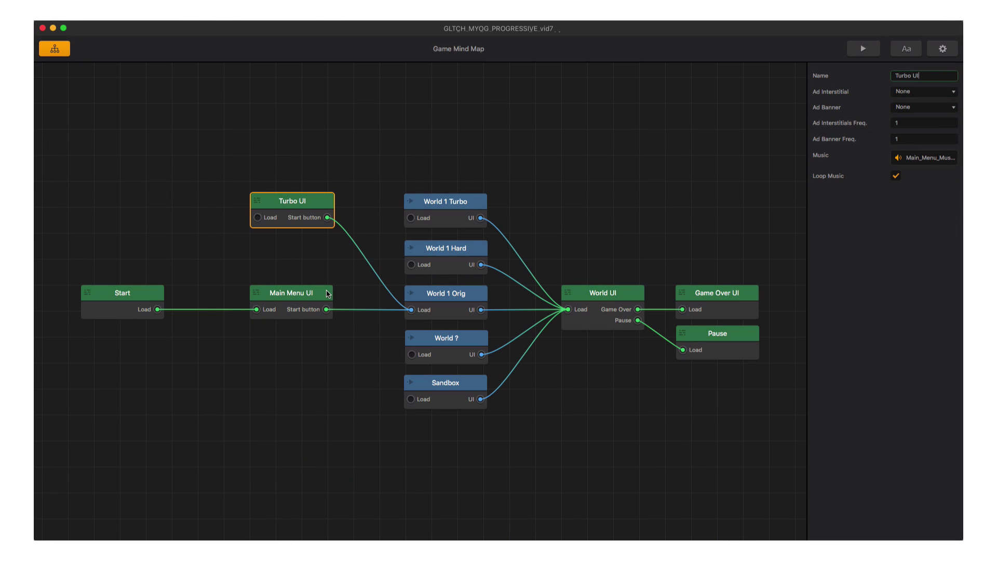
Step: Open the Main Menu UI scene and lock its character, Start button, Game Title and background objects
{"action": "double_click", "coordinate": [328, 294]}
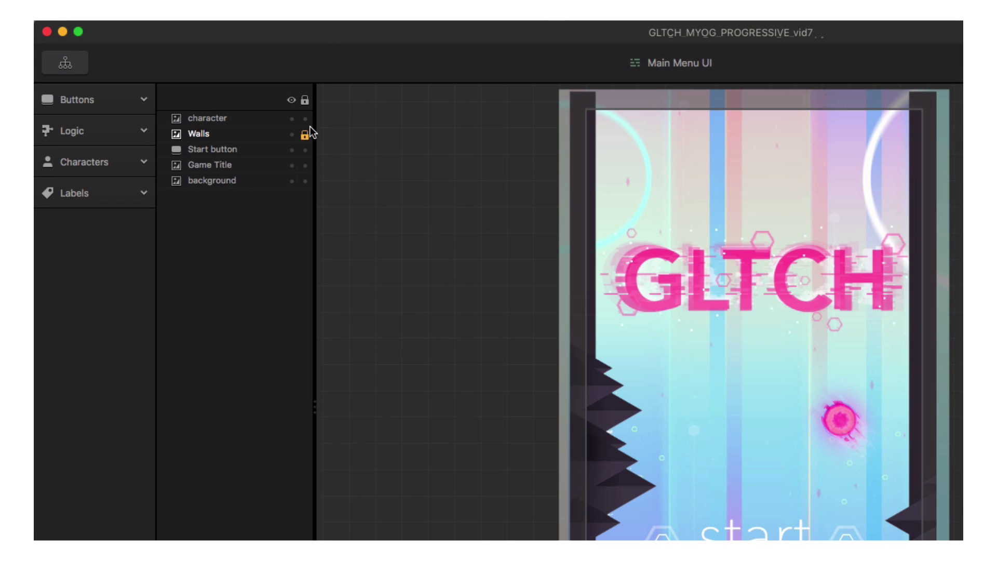
{"action": "left_click", "coordinate": [305, 120]}
{"action": "left_click", "coordinate": [305, 150]}
{"action": "left_click", "coordinate": [304, 166]}
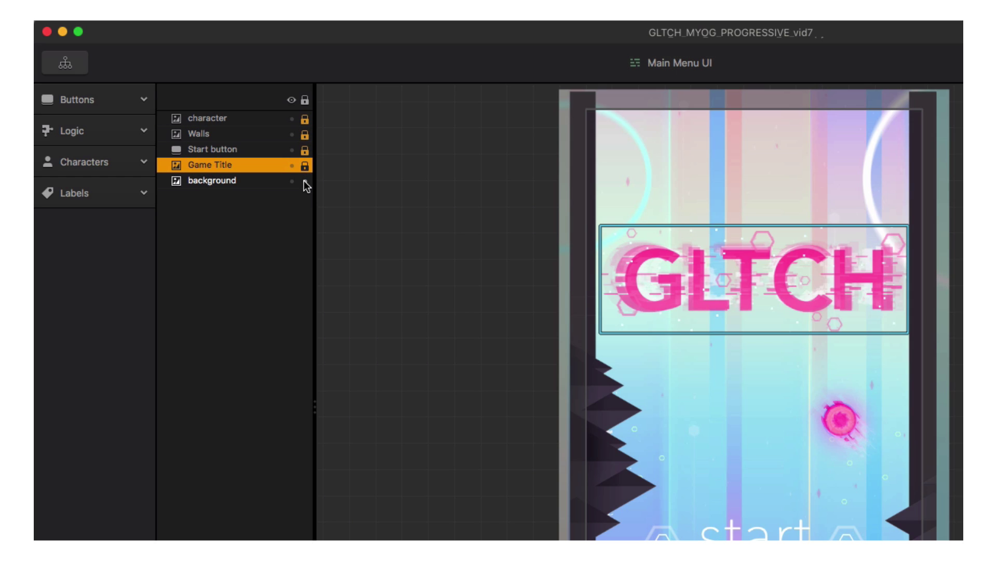
{"action": "left_click", "coordinate": [305, 181]}
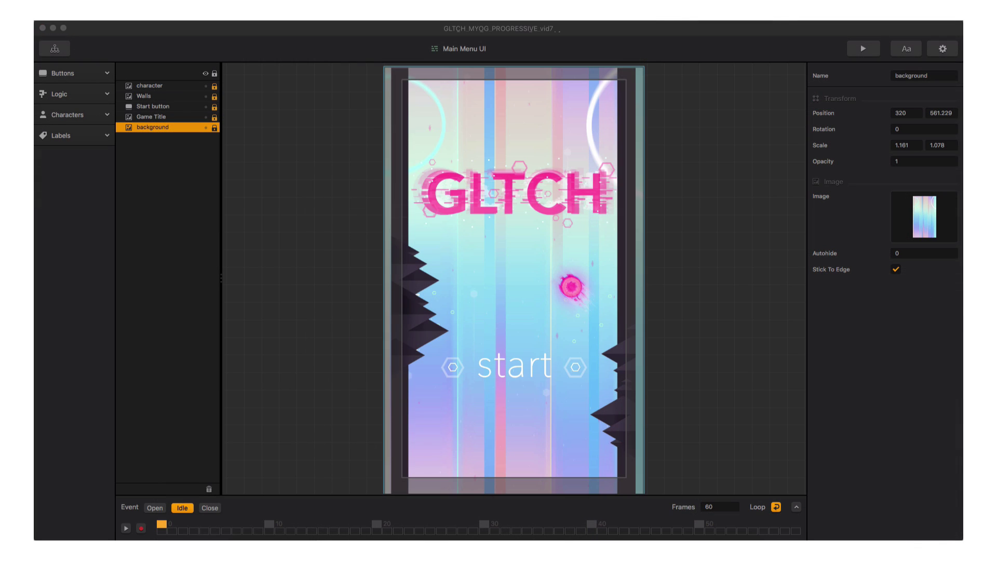
Step: Add the GLTCH Turbo image as a navigation button and shrink it to about 0.31 scale in the scene's lower-left corner
{"action": "left_click_drag", "start_coordinate": [851, 265], "coordinate": [393, 329]}
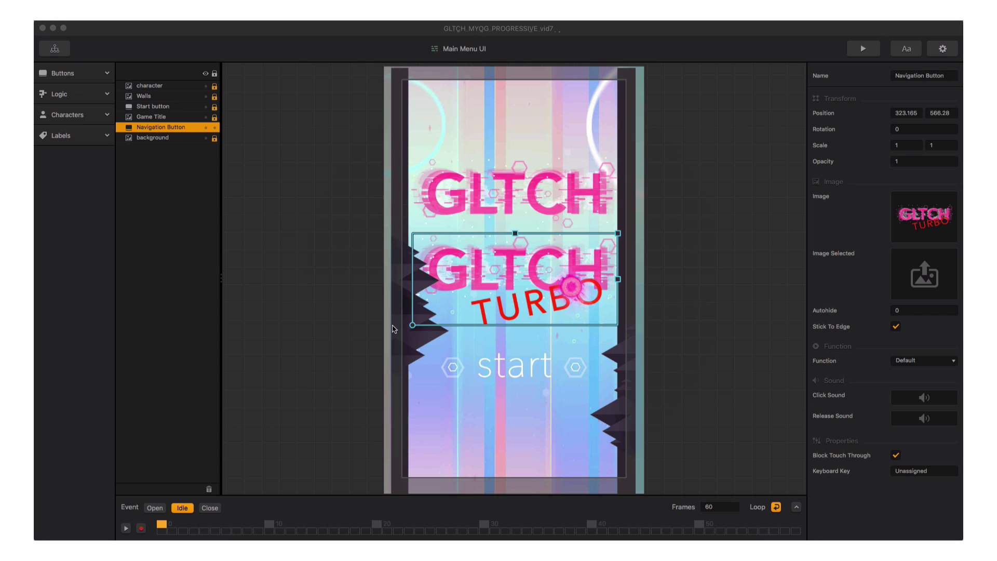
{"action": "left_click_drag", "start_coordinate": [618, 235], "coordinate": [464, 455]}
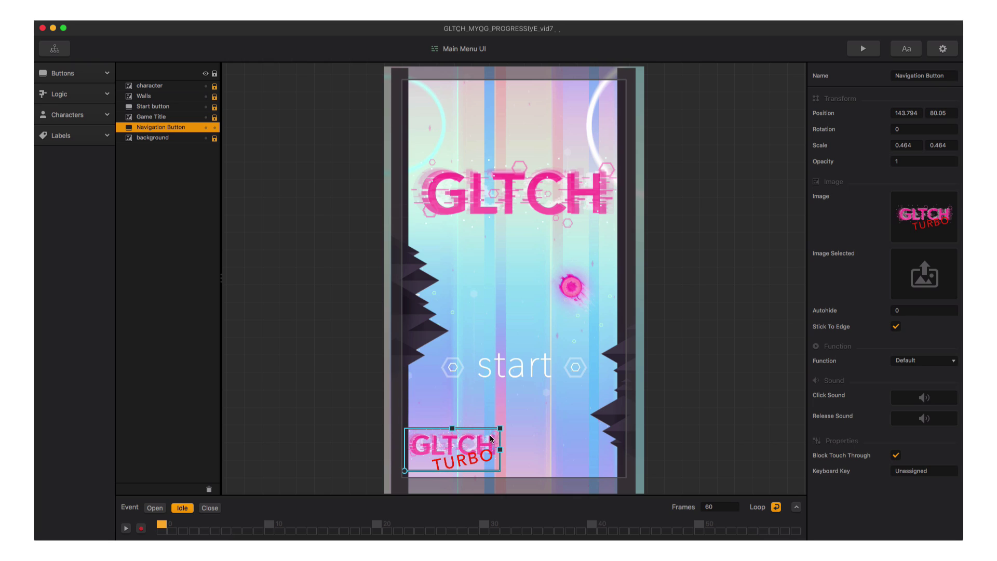
{"action": "left_click_drag", "start_coordinate": [500, 427], "coordinate": [465, 453]}
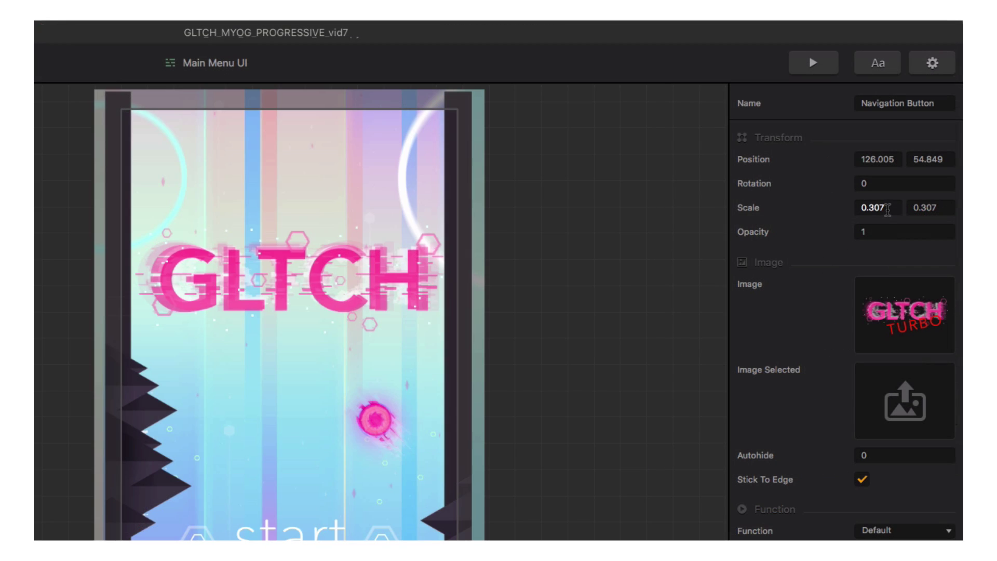
Step: Set the new navigation button's scale to 0.3 in both directions
{"action": "left_click_drag", "start_coordinate": [912, 145], "coordinate": [888, 146]}
{"action": "type", "text": "0.3"}
{"action": "key", "text": "Tab"}
{"action": "type", "text": "0.3"}
{"action": "key", "text": "Tab"}
Step: Set the navigation button's position to 130, 55 and name it "Turbo"
{"action": "key", "text": "shift+Tab"}
{"action": "key", "text": "shift+Tab"}
{"action": "key", "text": "shift+Tab"}
{"action": "key", "text": "shift+Tab"}
{"action": "type", "text": "55"}
{"action": "key", "text": "shift+Tab"}
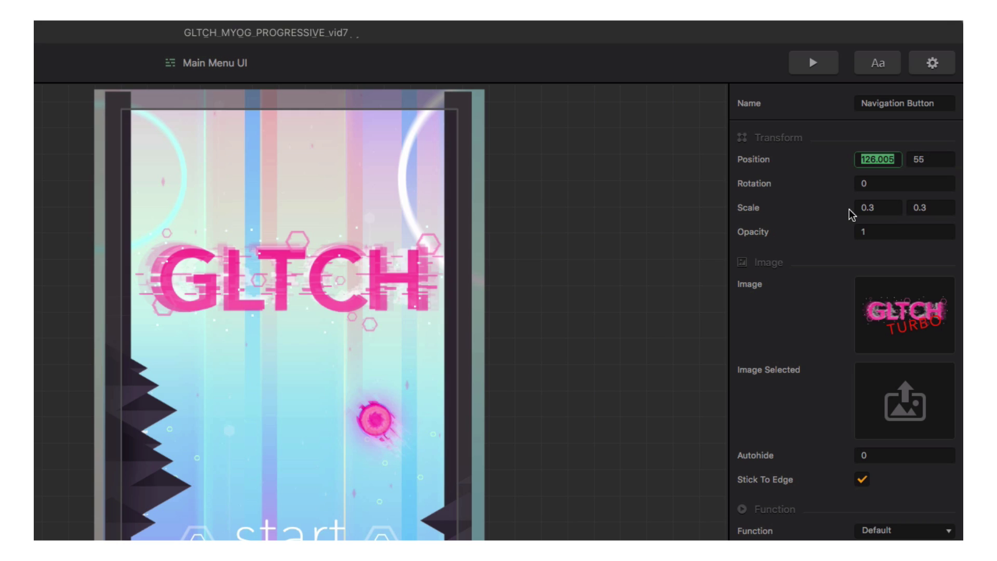
{"action": "type", "text": "130"}
{"action": "key", "text": "shift+Tab"}
{"action": "type", "text": "Turbo"}
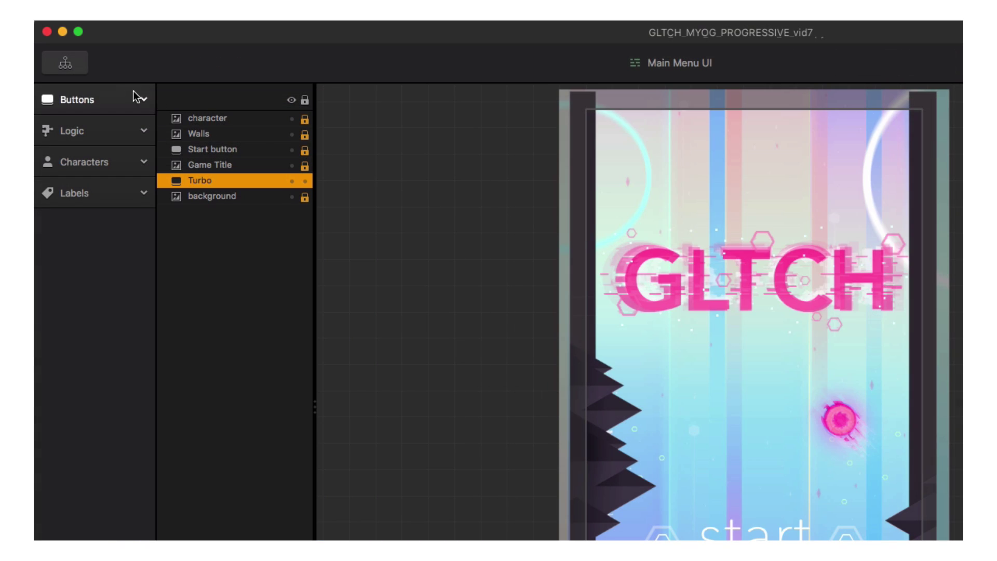
Step: Return to the Game Mind Map and connect the Main Menu UI's Turbo output to the Load input of Turbo UI
{"action": "left_click", "coordinate": [83, 66]}
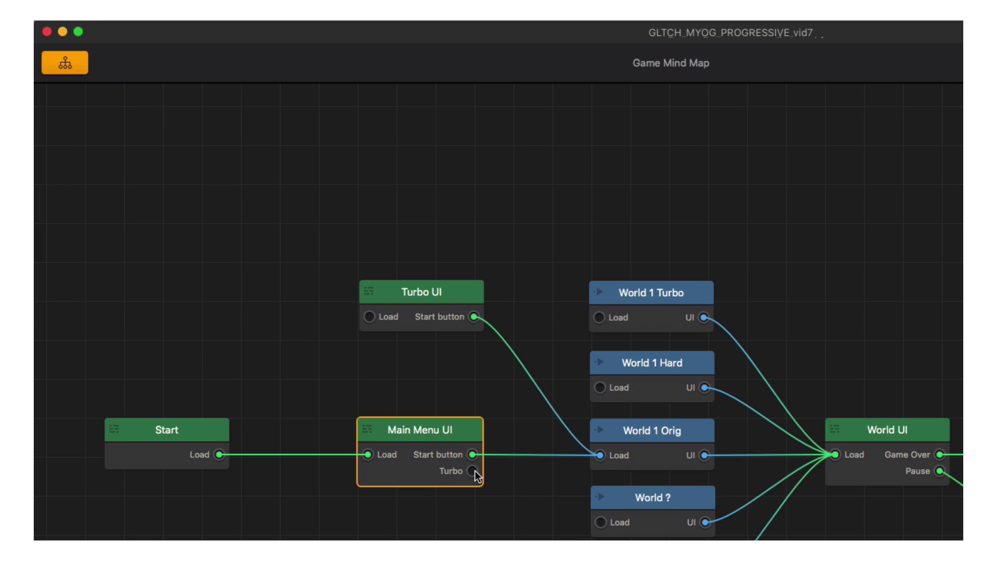
{"action": "left_click_drag", "start_coordinate": [475, 471], "coordinate": [372, 316]}
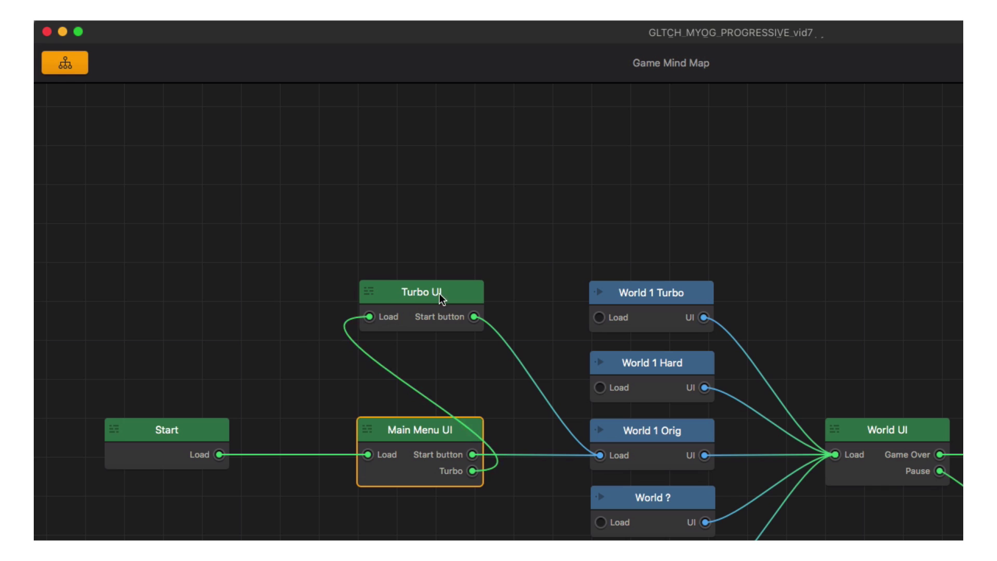
Step: Open the Turbo UI scene and replace the background's image with the dark blue and purple striped background
{"action": "double_click", "coordinate": [453, 285]}
{"action": "left_click_drag", "start_coordinate": [986, 228], "coordinate": [904, 227]}
{"action": "left_click", "coordinate": [153, 127]}
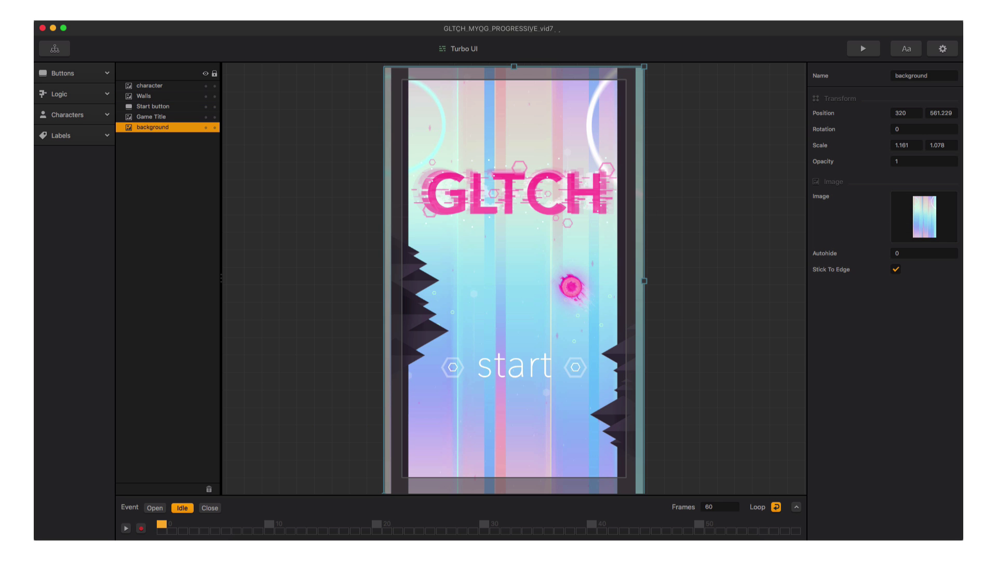
{"action": "key", "text": "super+Tab"}
{"action": "left_click_drag", "start_coordinate": [987, 223], "coordinate": [906, 217]}
Step: Set the Turbo UI background's rotation to -90 and its scale to 1.2 in both directions
{"action": "type", "text": "-90"}
{"action": "left_click_drag", "start_coordinate": [902, 130], "coordinate": [877, 147]}
{"action": "type", "text": "1.2"}
{"action": "key", "text": "Tab"}
{"action": "type", "text": "1.2"}
{"action": "key", "text": "Tab"}
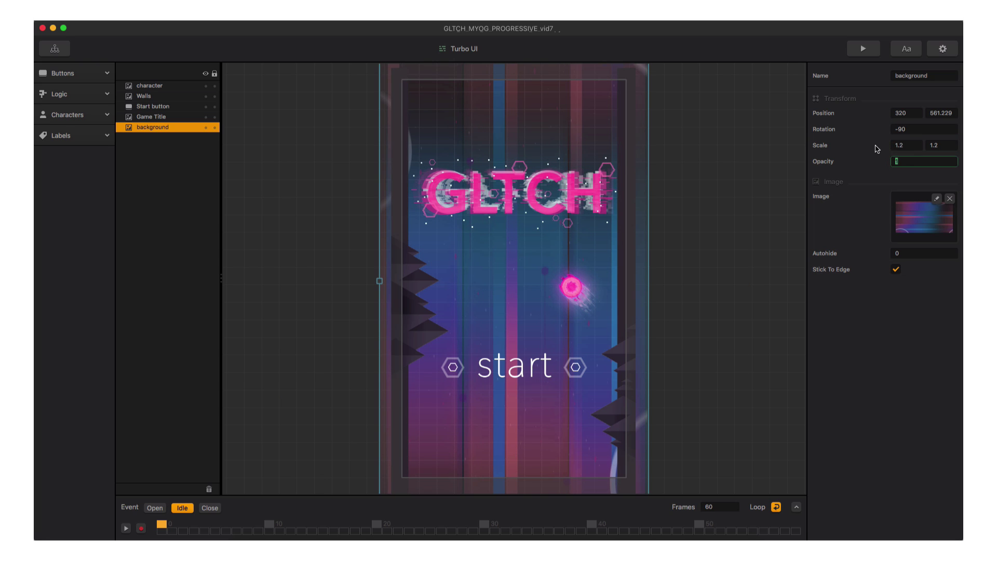
Step: Add the pink image with dark circles to the Turbo UI scene and set its rotation to -90
{"action": "left_click_drag", "start_coordinate": [986, 249], "coordinate": [644, 295]}
{"action": "left_click_drag", "start_coordinate": [902, 129], "coordinate": [887, 133]}
{"action": "type", "text": "-90"}
Step: Scale the pink circles image to 1.2 in both directions and set its opacity to 0.6, layered below the background
{"action": "double_click", "coordinate": [898, 144]}
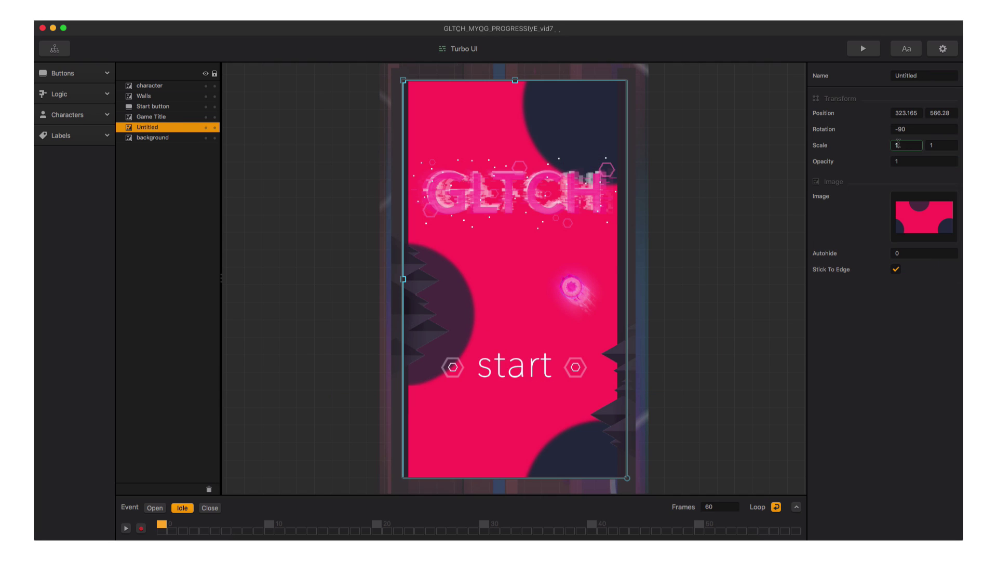
{"action": "type", "text": "1.2"}
{"action": "key", "text": "Tab"}
{"action": "type", "text": "1.2"}
{"action": "key", "text": "Tab"}
{"action": "type", "text": "0.6"}
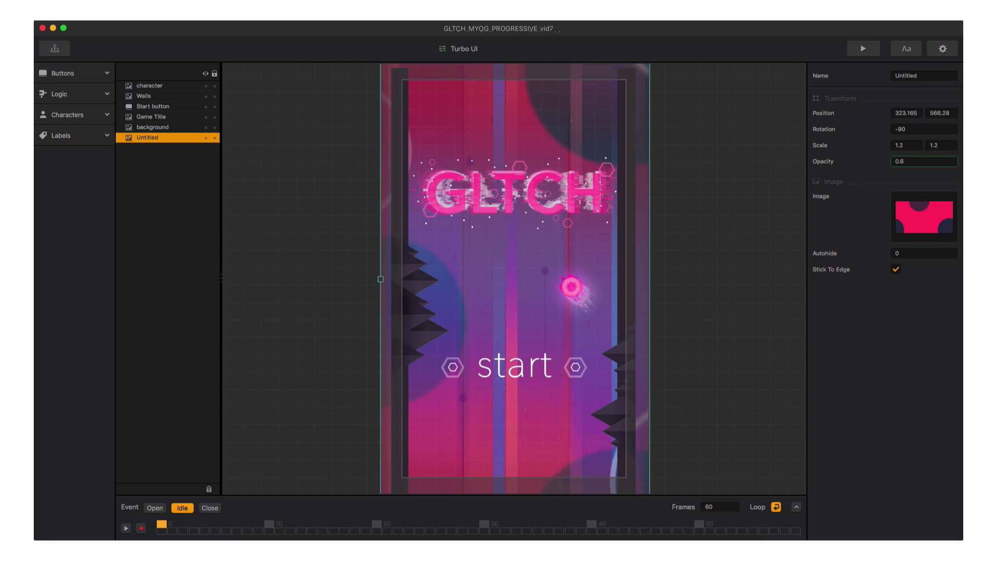
{"action": "left_click", "coordinate": [699, 292]}
Step: Add a coin tracker label reading "Turbo" below the game title and scale it to 2 in both directions
{"action": "left_click", "coordinate": [61, 135]}
{"action": "left_click_drag", "start_coordinate": [93, 191], "coordinate": [558, 226]}
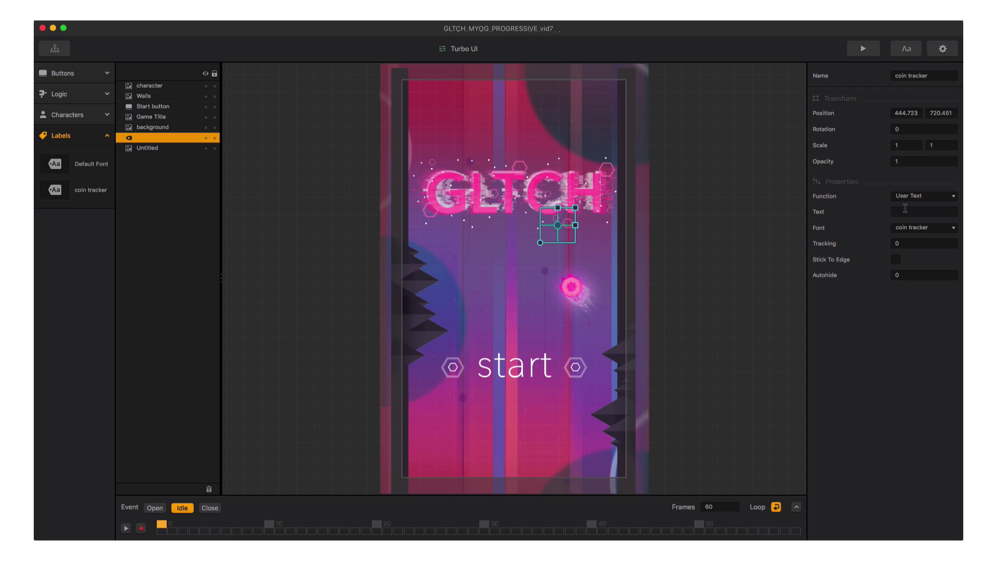
{"action": "key", "text": "Return"}
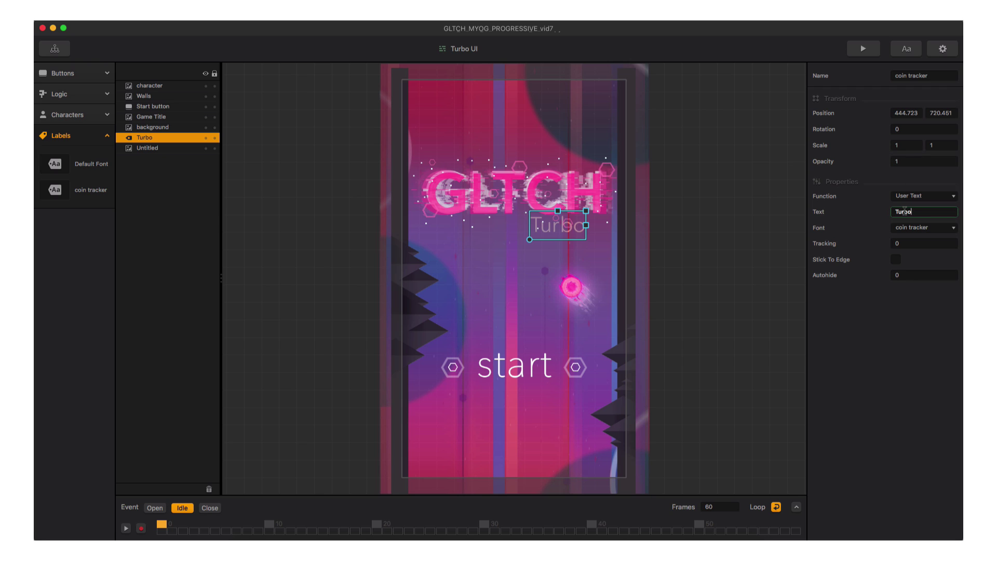
{"action": "double_click", "coordinate": [899, 145]}
{"action": "type", "text": "2"}
{"action": "key", "text": "Tab"}
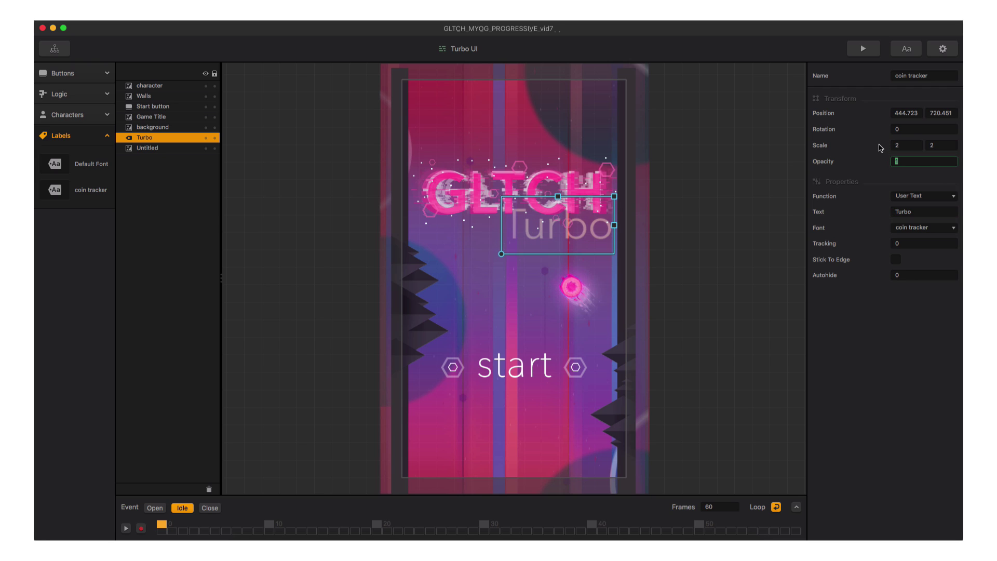
Step: Move the Turbo label to the front of the layer order and tilt it to about -24 degrees over the title's lower edge
{"action": "left_click_drag", "start_coordinate": [156, 138], "coordinate": [156, 84]}
{"action": "left_click_drag", "start_coordinate": [502, 254], "coordinate": [532, 268]}
{"action": "left_click_drag", "start_coordinate": [570, 230], "coordinate": [566, 229]}
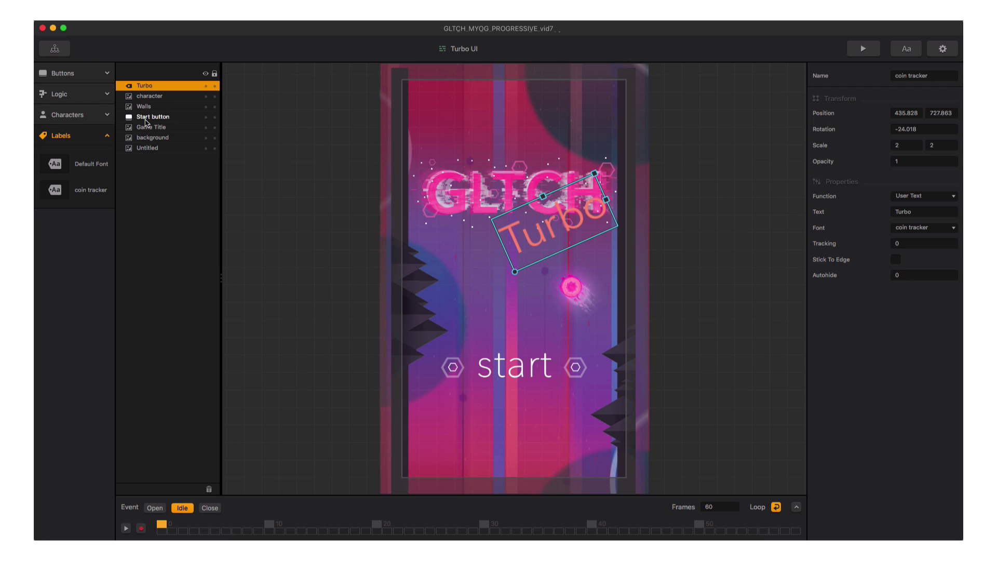
Step: Set the Game Title image's opacity to 0.75
{"action": "left_click", "coordinate": [145, 127]}
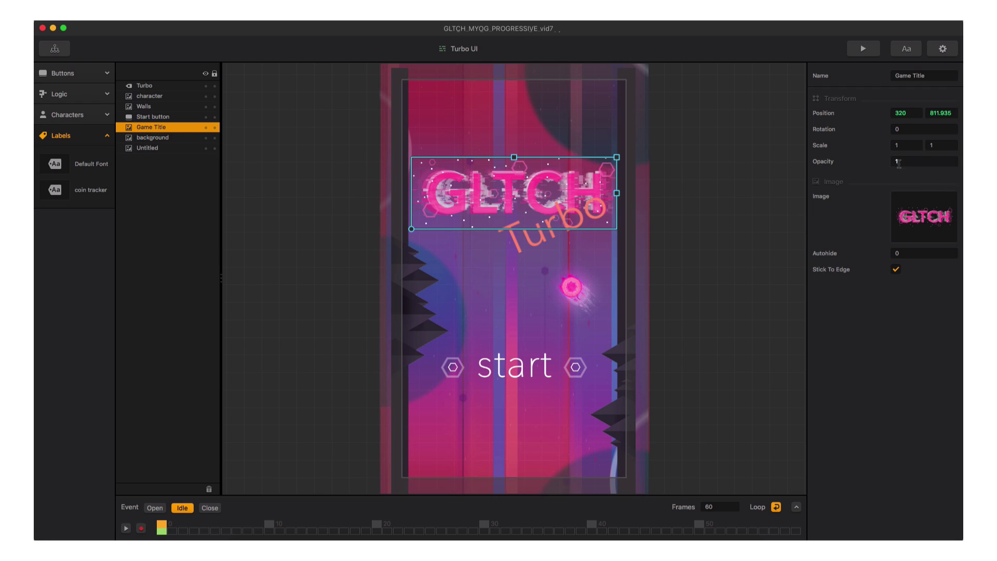
{"action": "type", "text": ".75"}
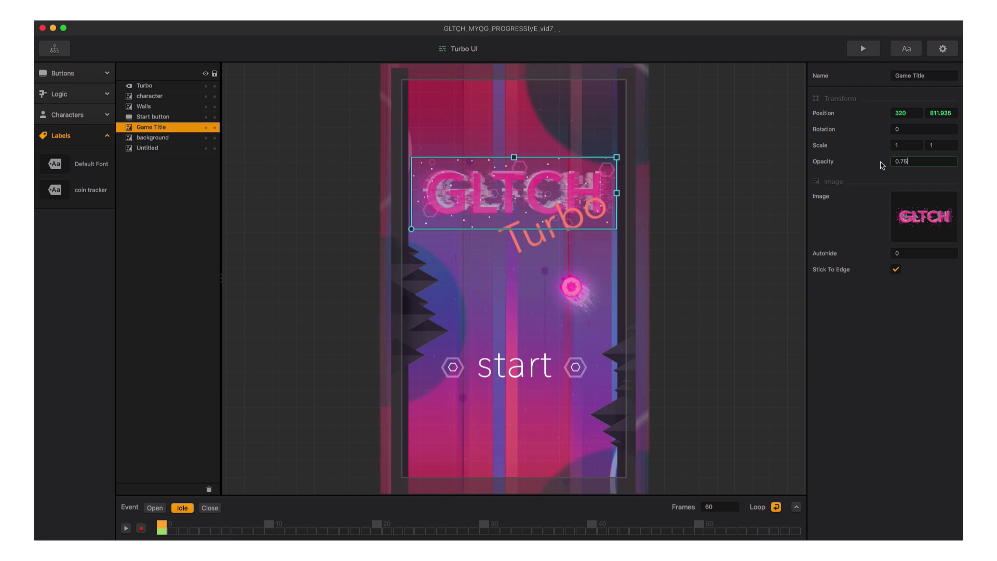
Step: Record an opacity keyframe of 1 for the Turbo label in the Open event and nudge the label slightly in the Idle event
{"action": "left_click", "coordinate": [163, 508]}
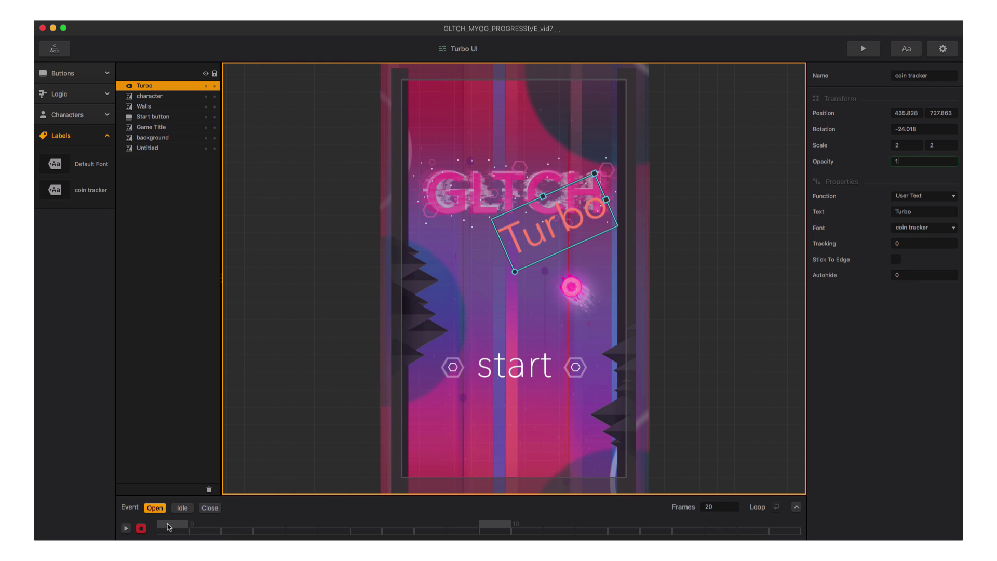
{"action": "left_click", "coordinate": [182, 508]}
{"action": "left_click_drag", "start_coordinate": [576, 228], "coordinate": [573, 229]}
{"action": "left_click", "coordinate": [723, 199]}
{"action": "left_click", "coordinate": [126, 526]}
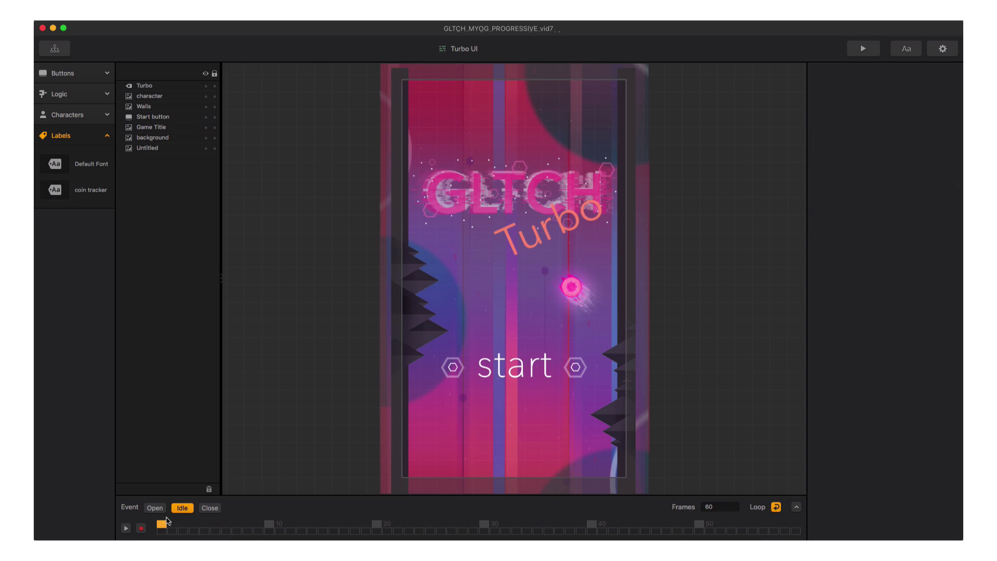
Step: Add a navigation button with the Main Menu image and place it at about 318, 55 near the scene's lower edge
{"action": "left_click_drag", "start_coordinate": [852, 343], "coordinate": [429, 379]}
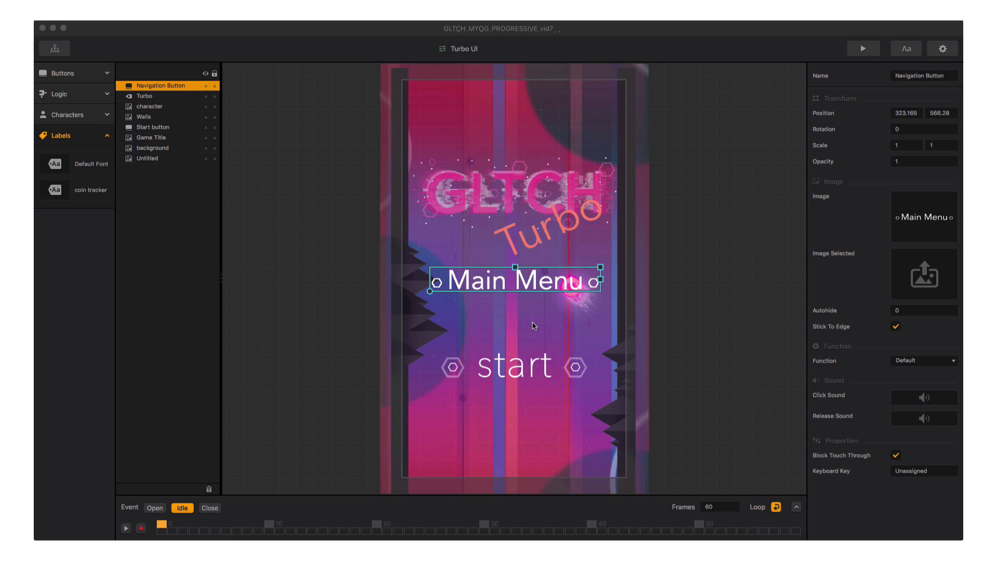
{"action": "left_click_drag", "start_coordinate": [518, 275], "coordinate": [508, 453]}
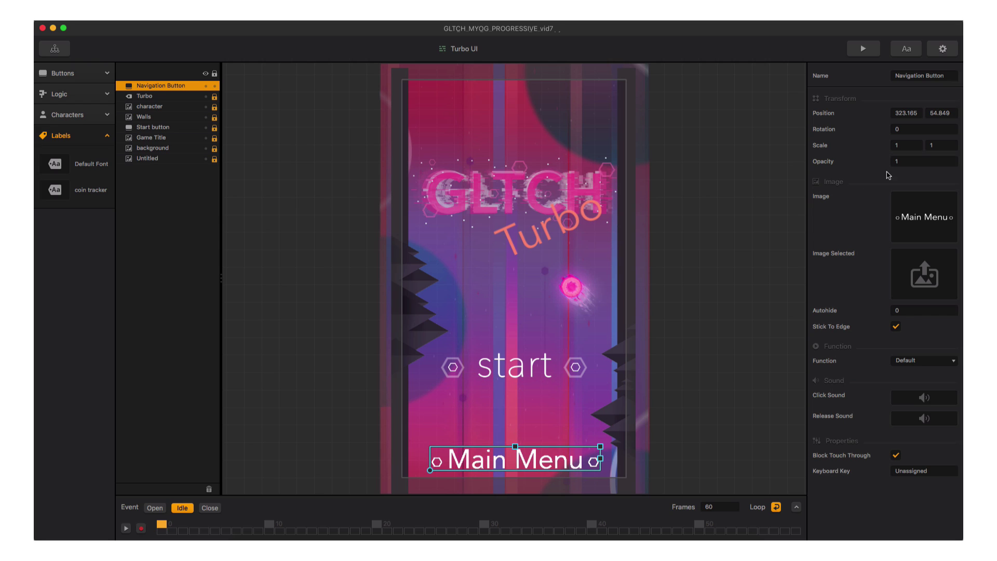
{"action": "key", "text": "Return"}
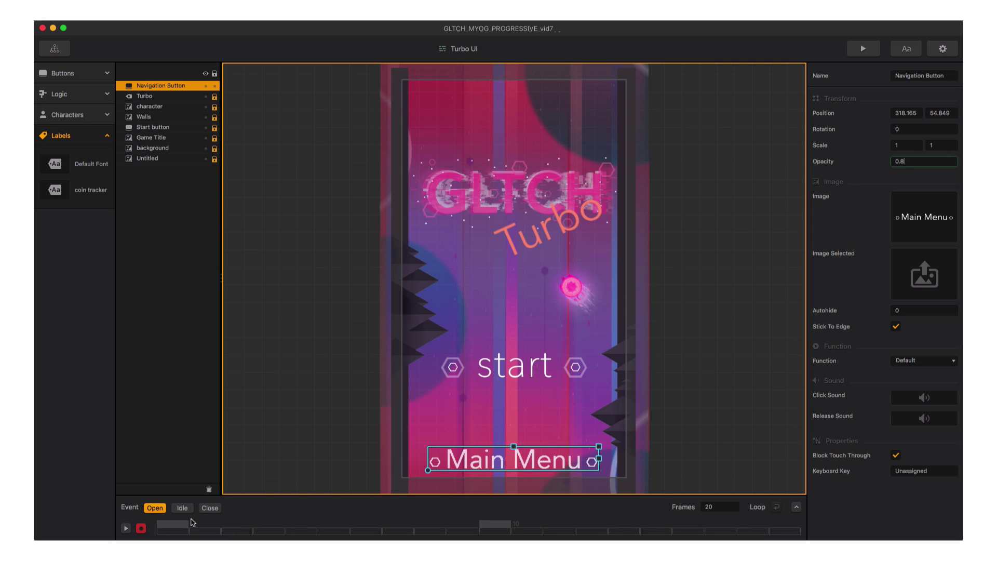
Step: Animate the Main Menu button in the Open event to fade in from opacity 0 at the first frame to 0.8
{"action": "left_click", "coordinate": [175, 524]}
{"action": "type", "text": "0"}
{"action": "key", "text": "Return"}
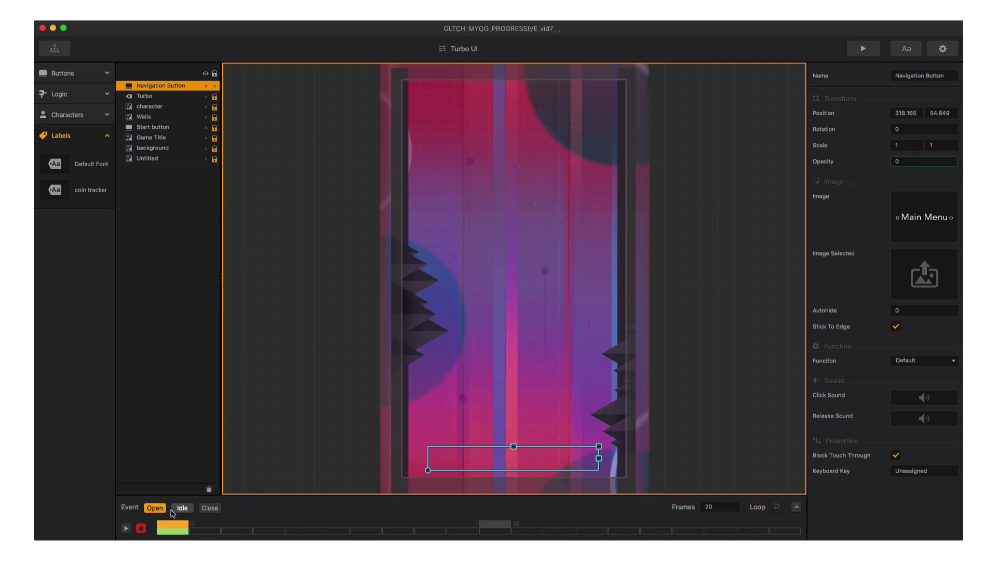
{"action": "left_click", "coordinate": [126, 528]}
{"action": "left_click", "coordinate": [183, 508]}
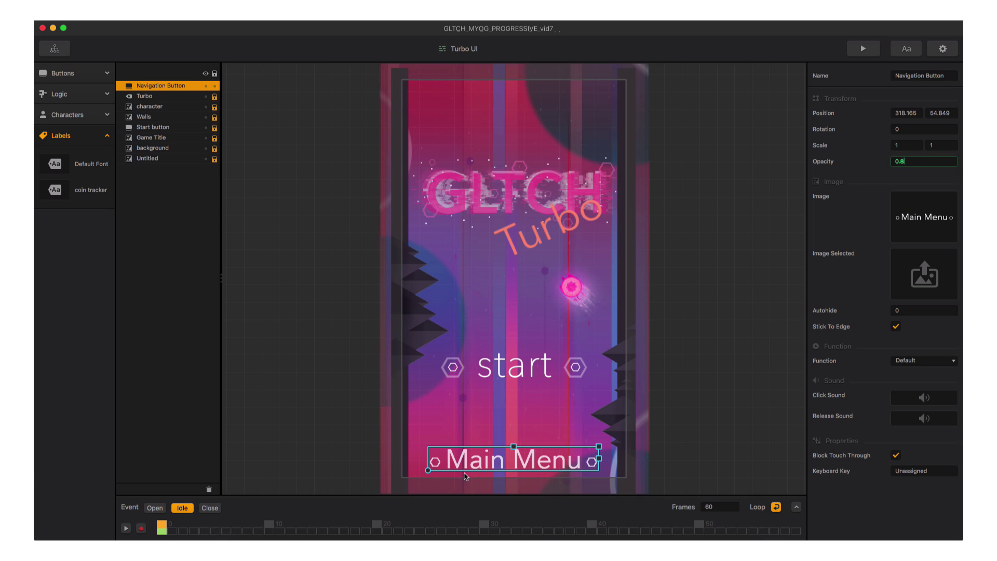
Step: Set the Main Menu button's function to Back Jump and return to the Game Mind Map
{"action": "left_click", "coordinate": [945, 359]}
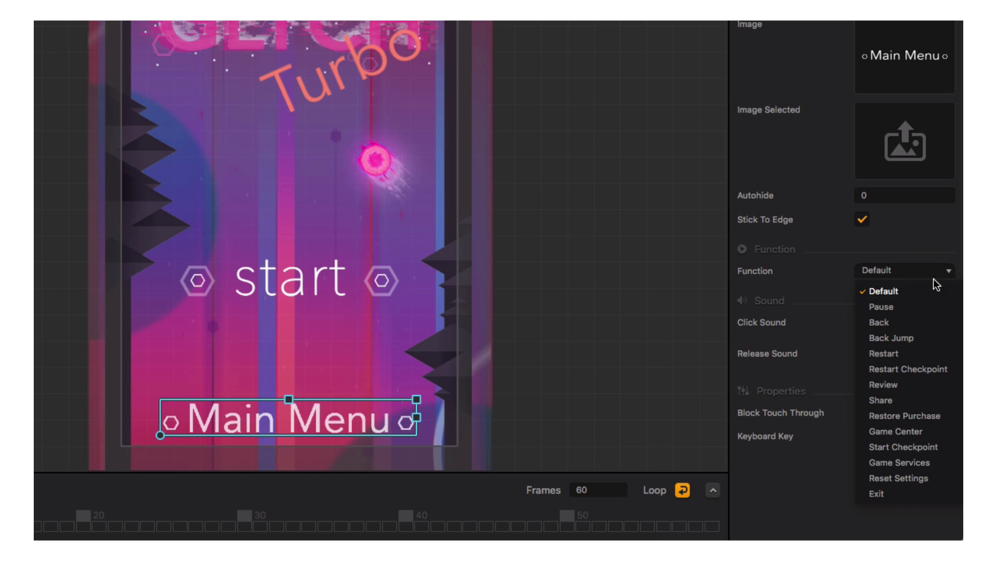
{"action": "left_click", "coordinate": [909, 338]}
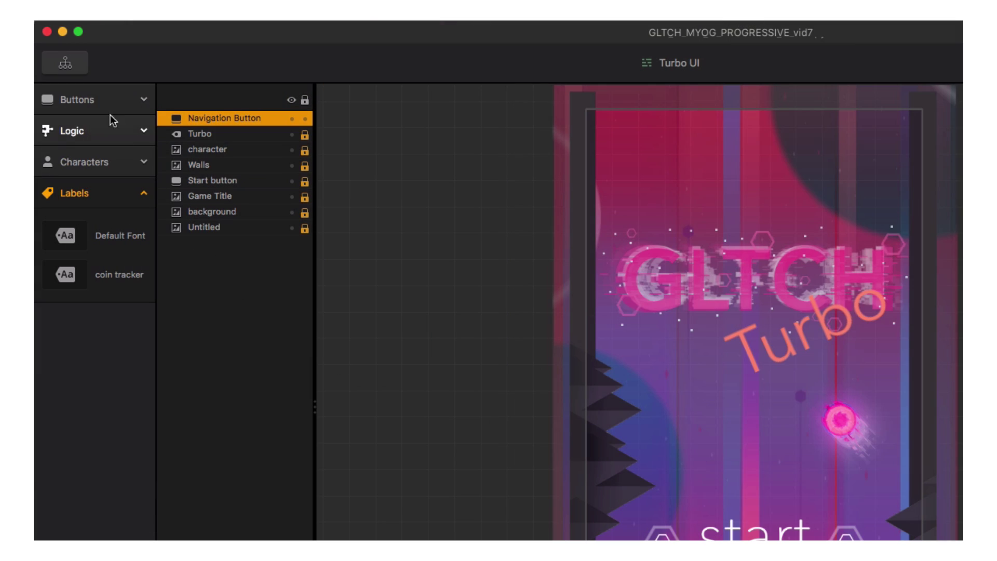
{"action": "left_click", "coordinate": [82, 68]}
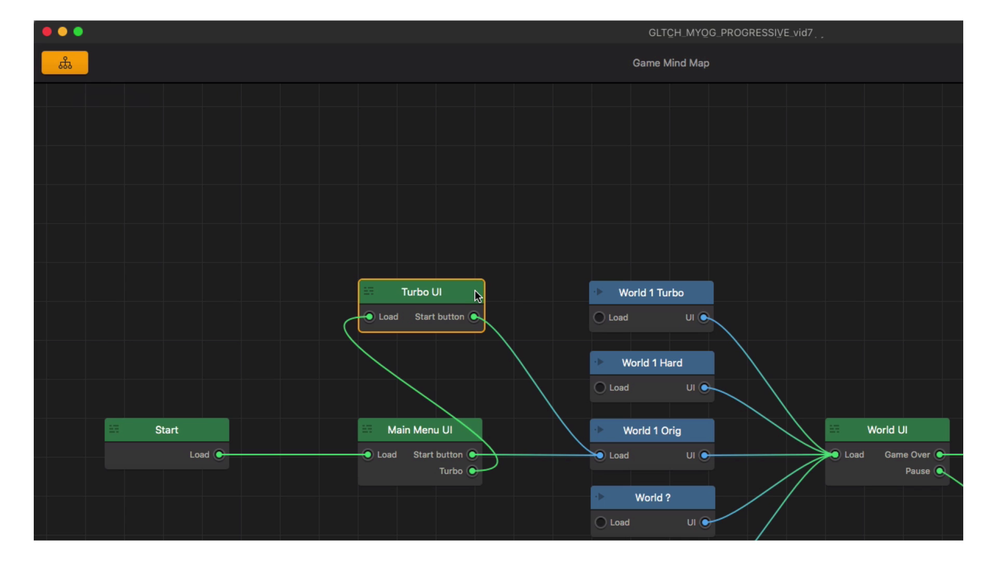
Step: Duplicate the Turbo UI node, place the copy between Turbo UI and Main Menu UI, and name it "Hard UI"
{"action": "key", "text": "super+d"}
{"action": "left_click_drag", "start_coordinate": [474, 345], "coordinate": [474, 364]}
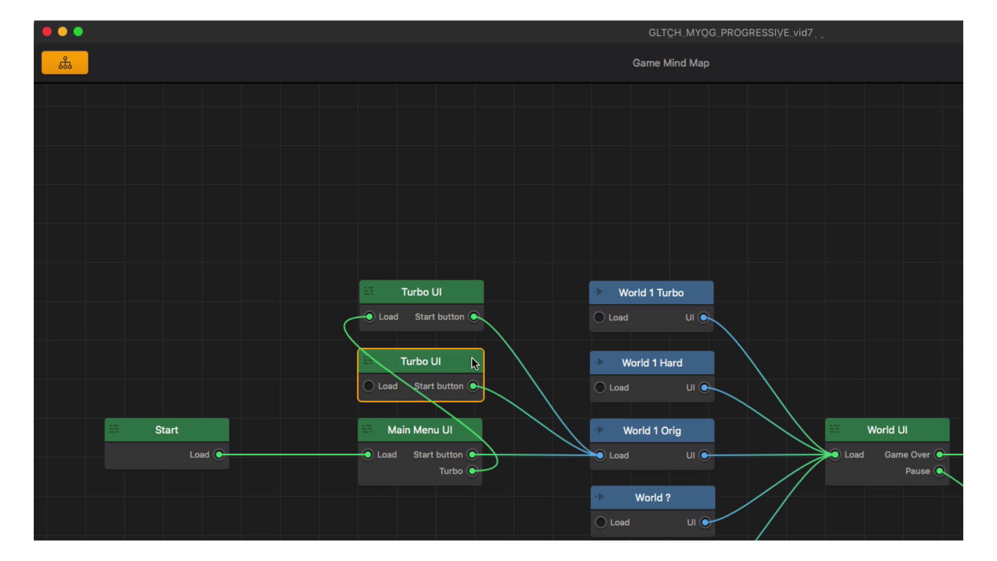
{"action": "left_click_drag", "start_coordinate": [883, 106], "coordinate": [868, 108]}
{"action": "type", "text": "Hard UI"}
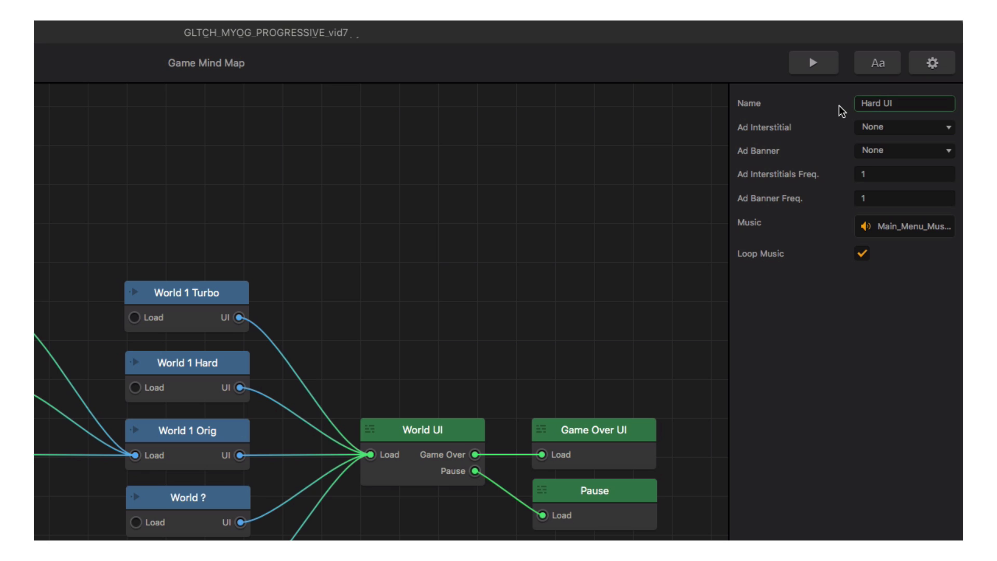
Step: Connect Turbo UI's Start button output to the Load input of World 1 Turbo
{"action": "left_click_drag", "start_coordinate": [474, 317], "coordinate": [501, 318]}
{"action": "left_click_drag", "start_coordinate": [587, 321], "coordinate": [600, 317]}
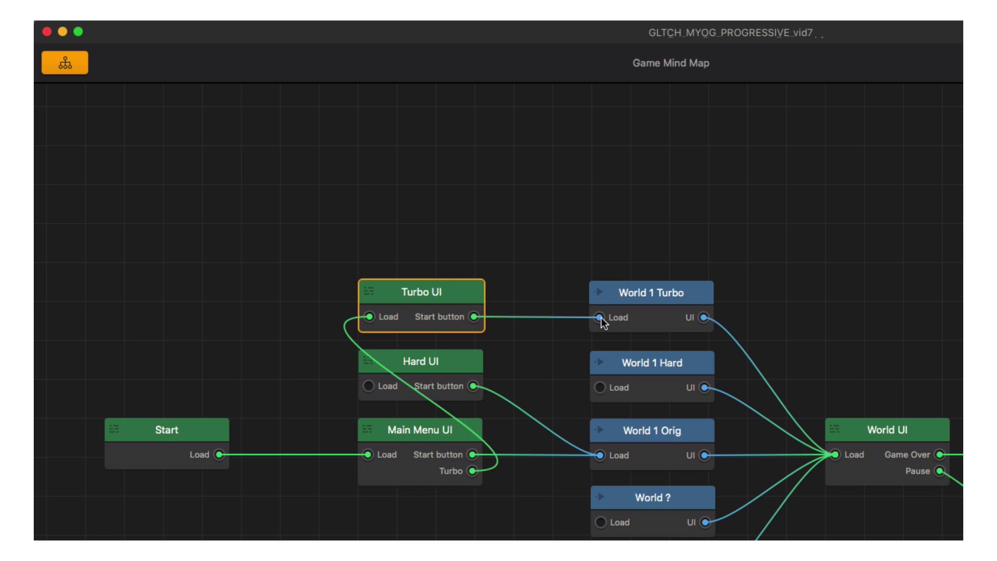
Step: Open the Game Over UI and inspect the function settings of its Main Menu and Retry buttons
{"action": "double_click", "coordinate": [616, 179]}
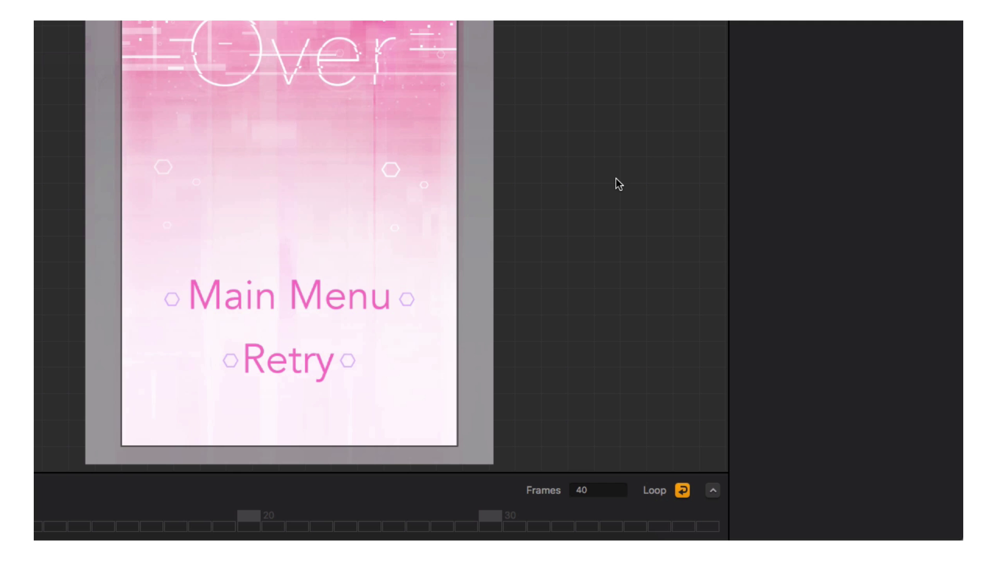
{"action": "left_click", "coordinate": [365, 296]}
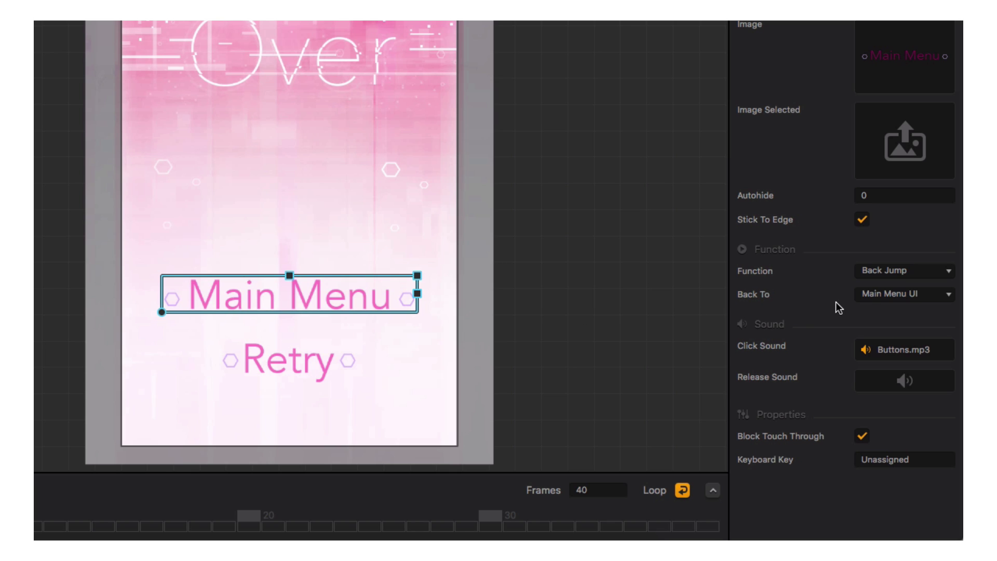
{"action": "left_click", "coordinate": [311, 359]}
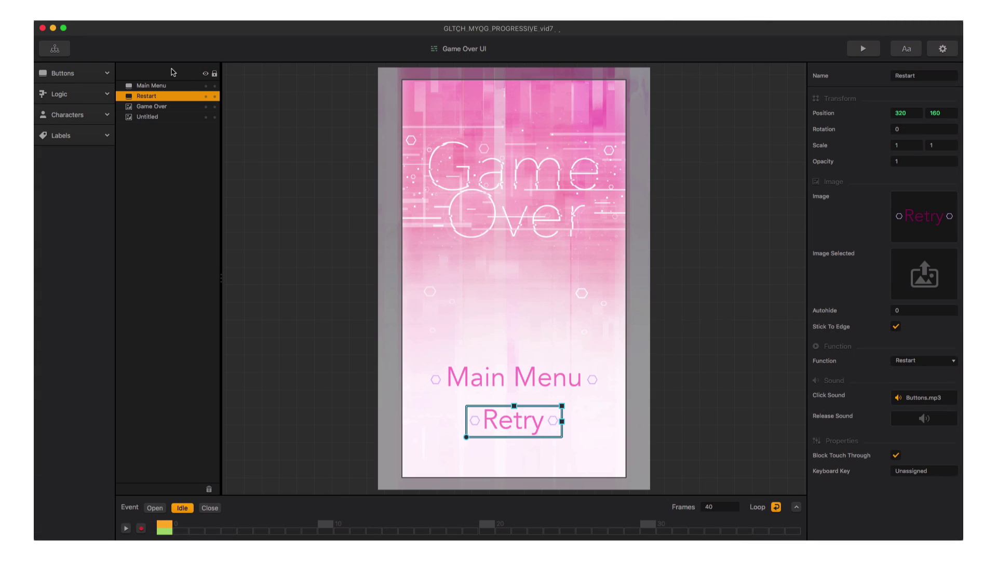
Step: Return to the Game Mind Map and set World 1 Turbo's Time Warp to 75
{"action": "left_click", "coordinate": [67, 53]}
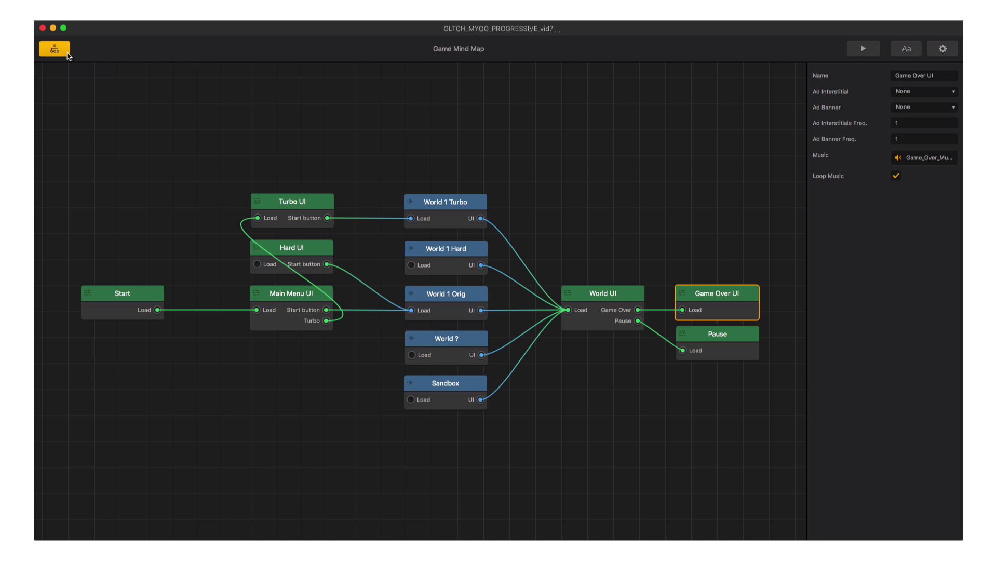
{"action": "left_click", "coordinate": [445, 200]}
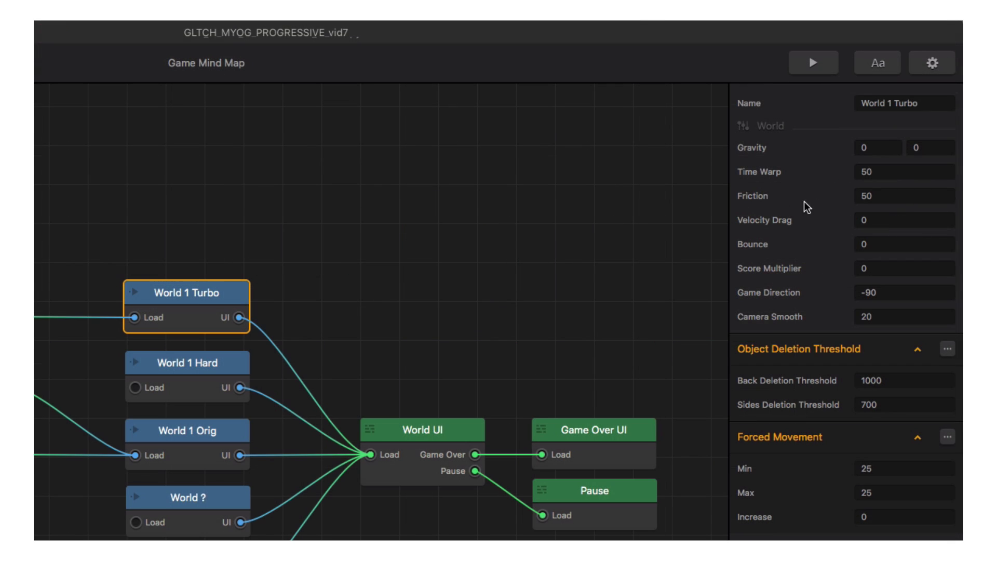
{"action": "left_click_drag", "start_coordinate": [883, 171], "coordinate": [843, 173]}
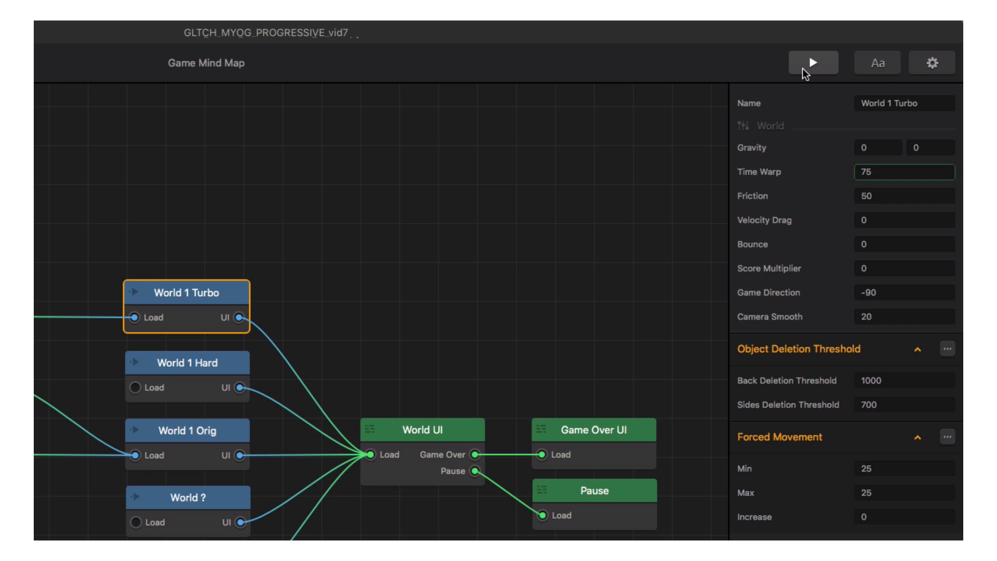
Step: Preview the game, open the Turbo screen from the main menu and play a Turbo run until game over
{"action": "left_click", "coordinate": [802, 67]}
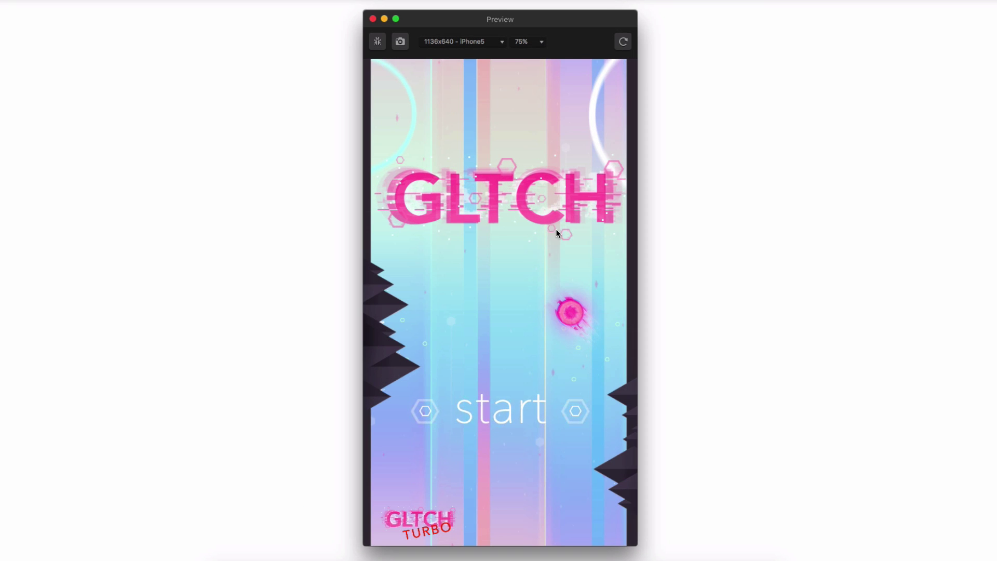
{"action": "left_click", "coordinate": [415, 514]}
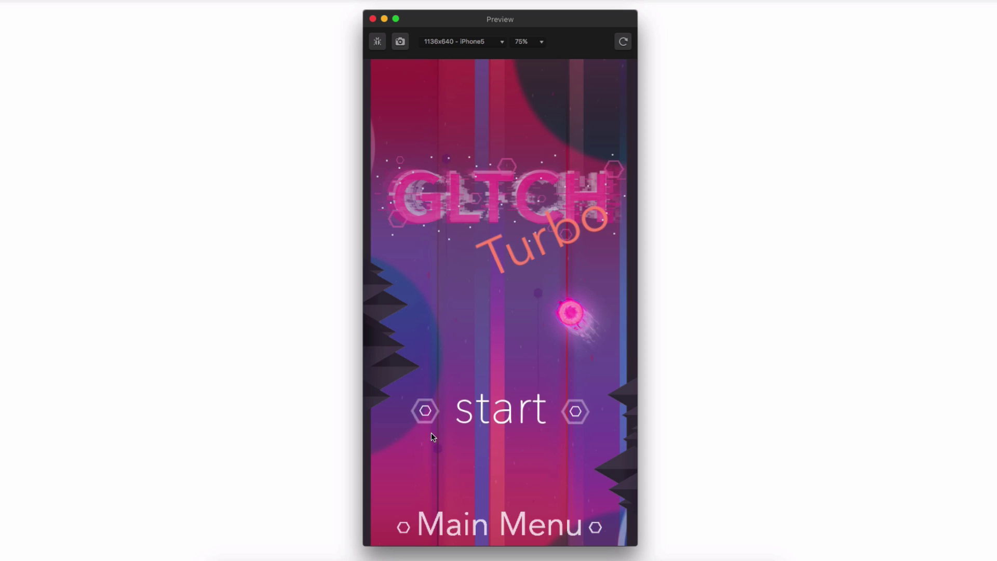
{"action": "left_click", "coordinate": [480, 398]}
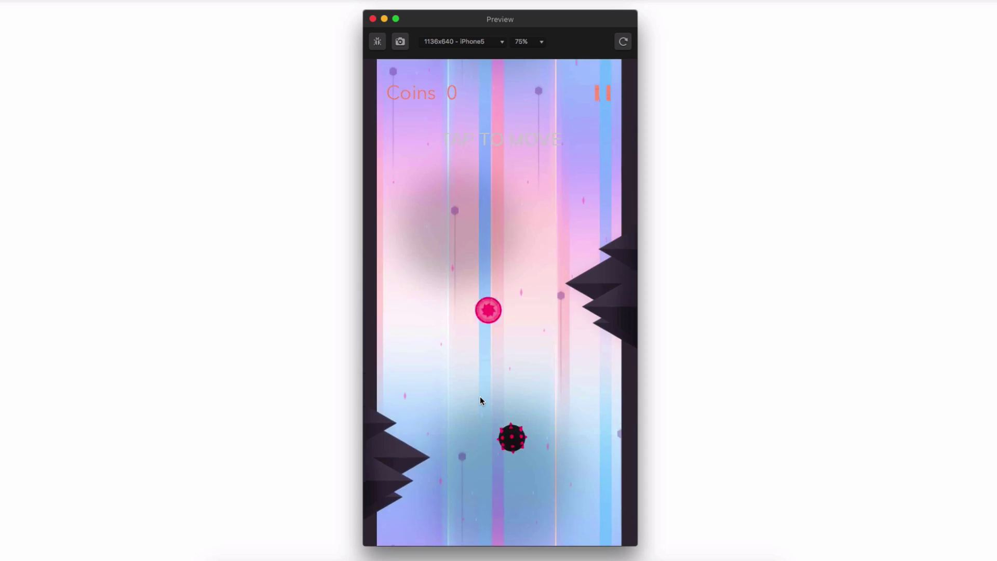
{"action": "left_click", "coordinate": [480, 397]}
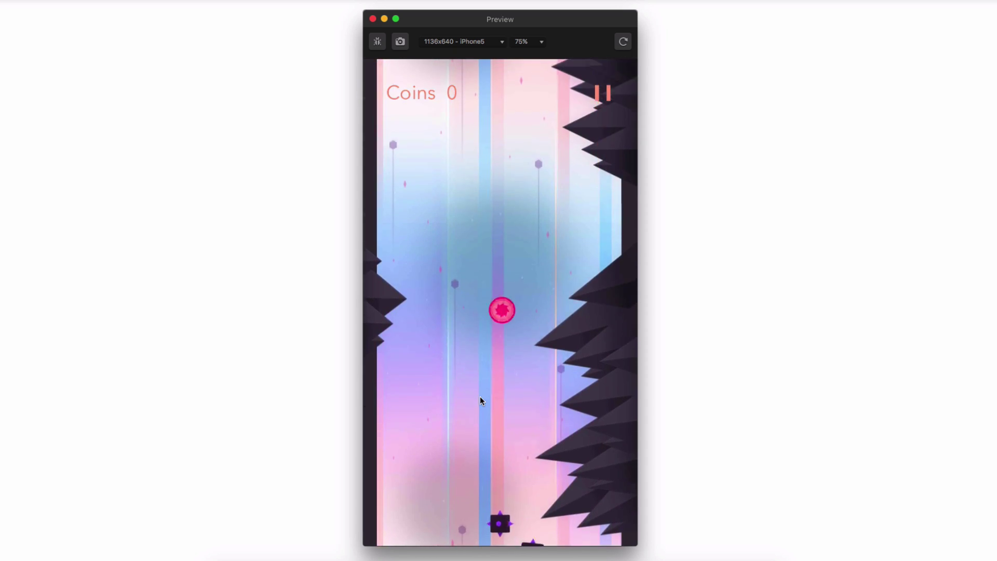
{"action": "left_click", "coordinate": [479, 397]}
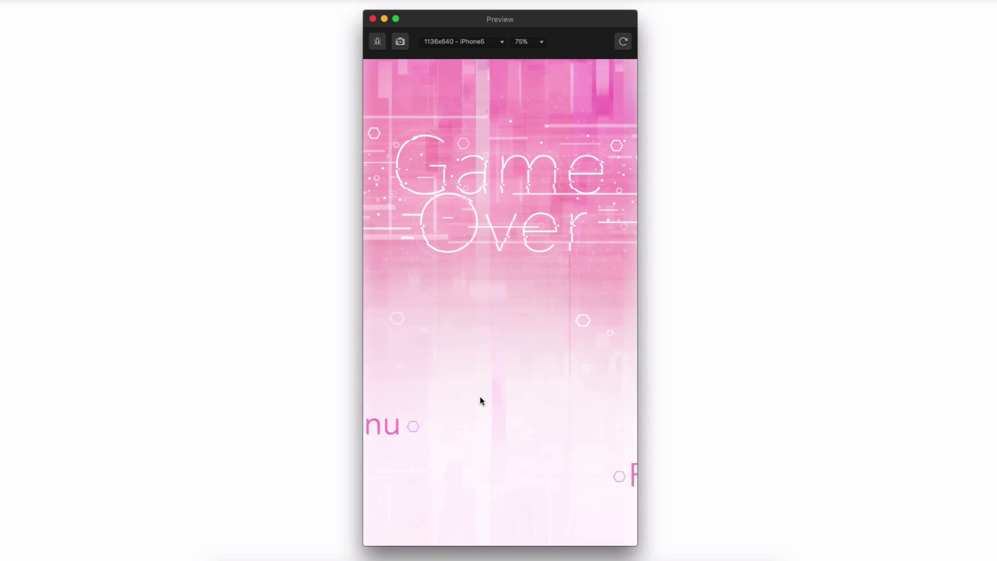
Step: Retry the Turbo world from the Game Over screen and steer the character to test the faster gameplay
{"action": "left_click", "coordinate": [474, 466]}
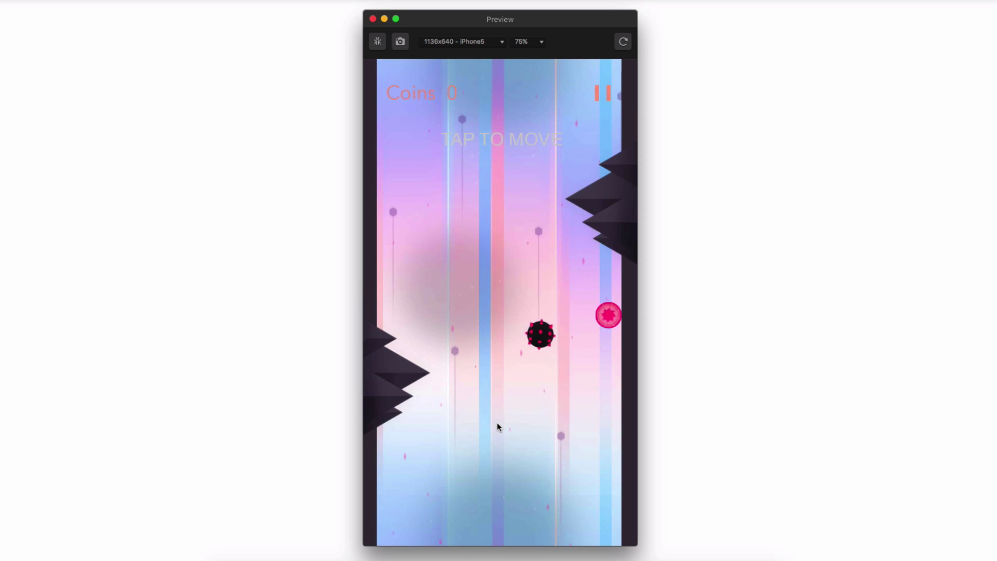
{"action": "left_click", "coordinate": [497, 422]}
{"action": "left_click", "coordinate": [496, 422]}
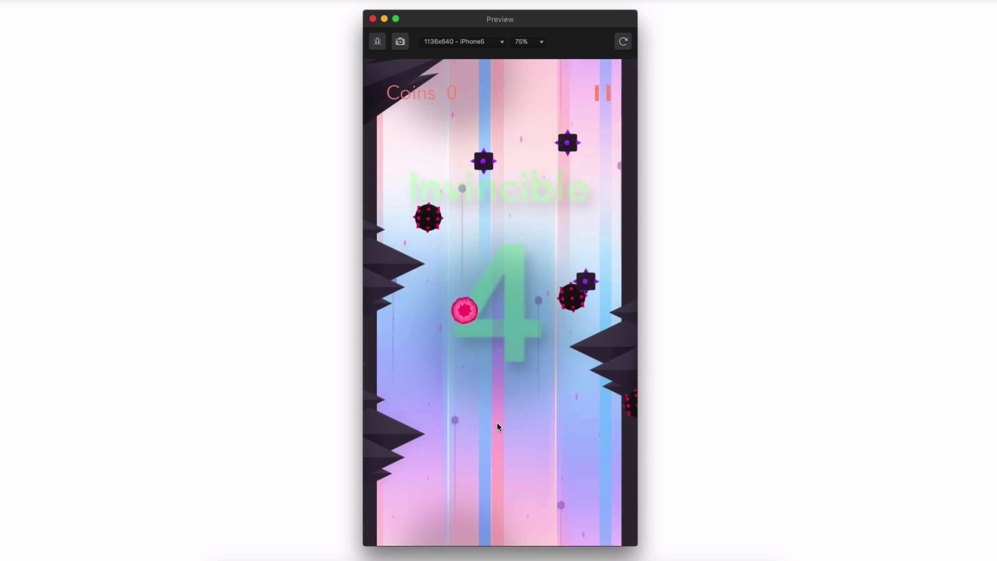
{"action": "left_click", "coordinate": [497, 422]}
{"action": "left_click", "coordinate": [497, 423]}
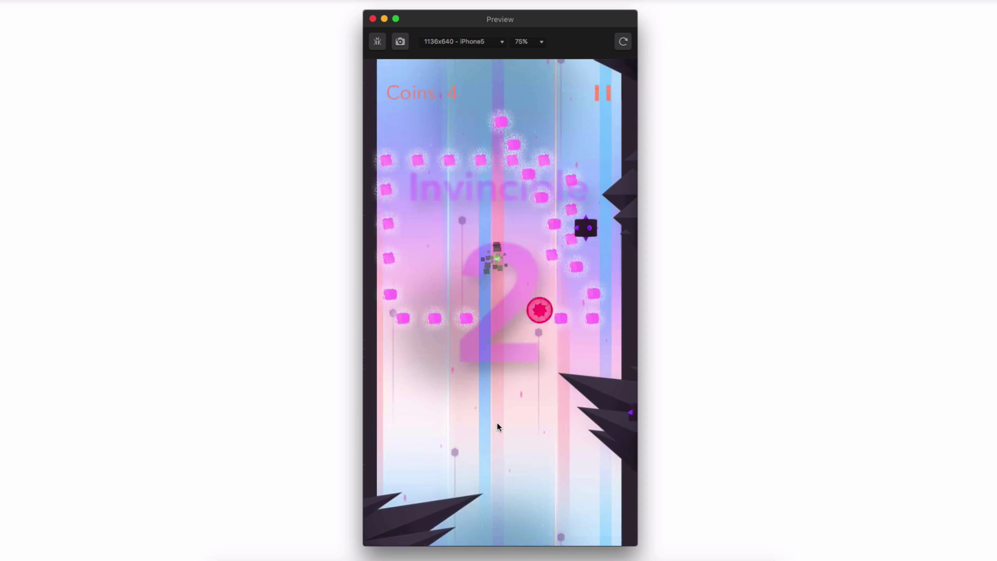
{"action": "left_click", "coordinate": [497, 422]}
{"action": "left_click", "coordinate": [497, 422]}
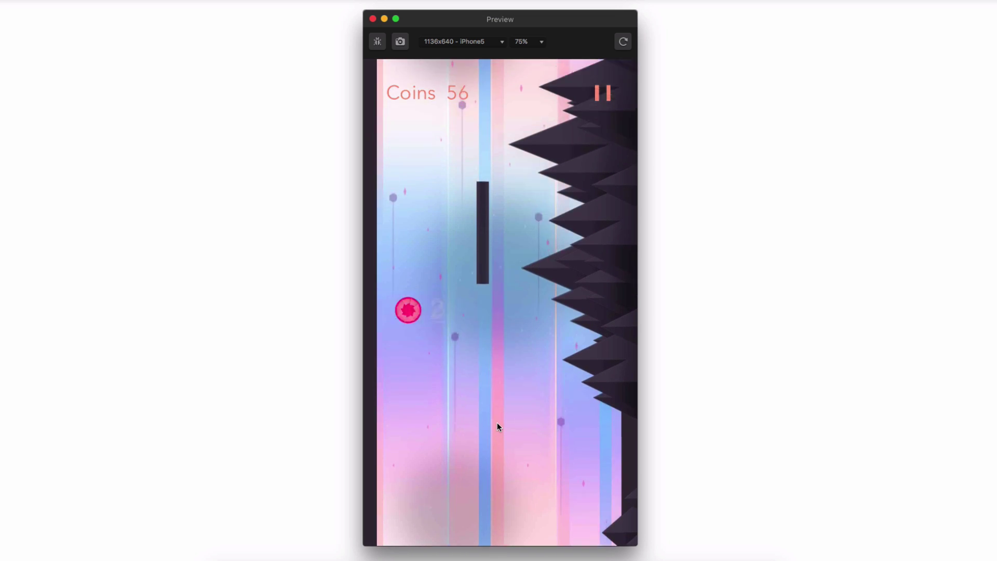
Step: Keep steering the character through the Turbo run until game over, and close the preview
{"action": "left_click", "coordinate": [497, 422]}
{"action": "left_click", "coordinate": [497, 422]}
{"action": "left_click", "coordinate": [497, 422]}
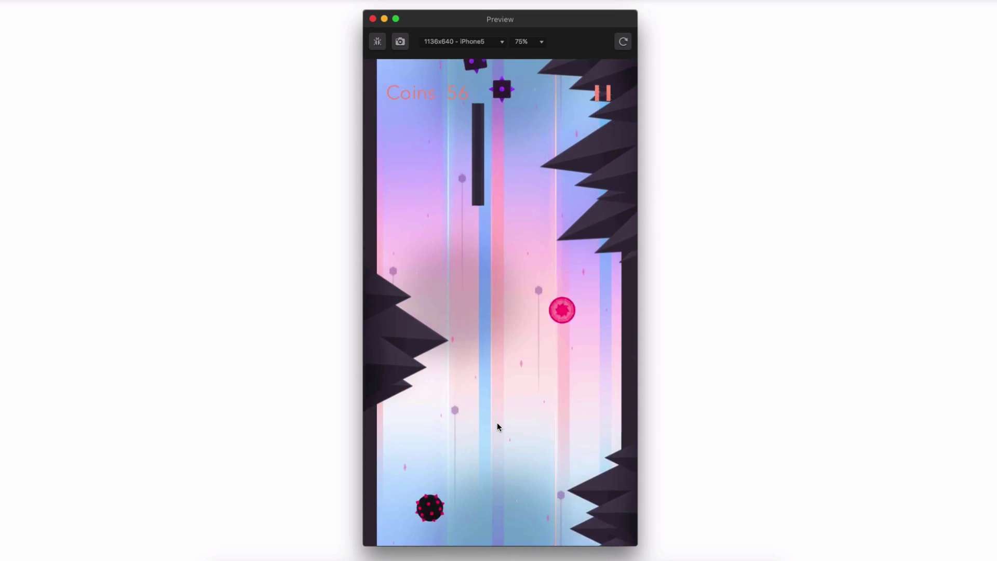
{"action": "left_click", "coordinate": [496, 422]}
{"action": "left_click", "coordinate": [496, 422]}
{"action": "left_click", "coordinate": [497, 422]}
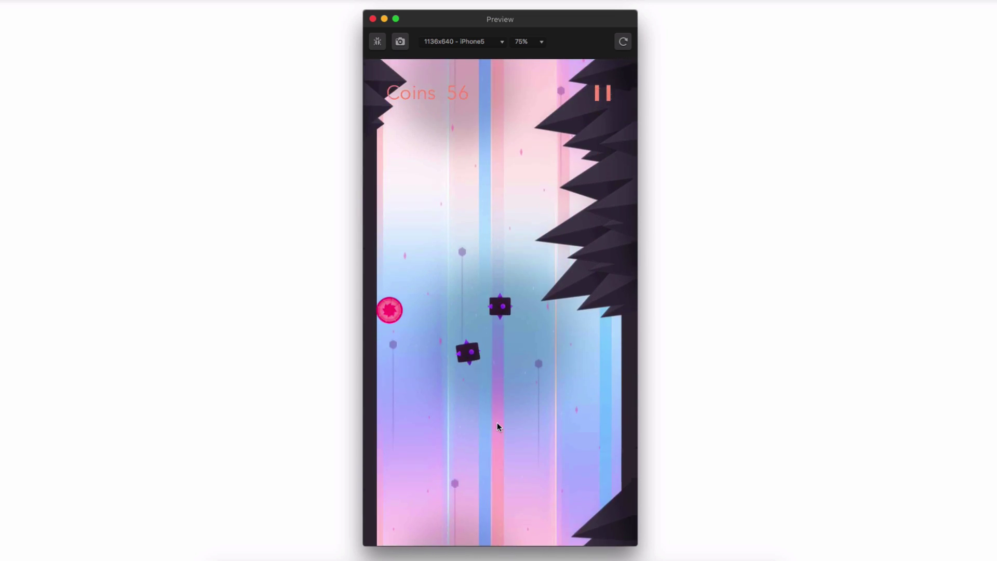
{"action": "left_click", "coordinate": [497, 422]}
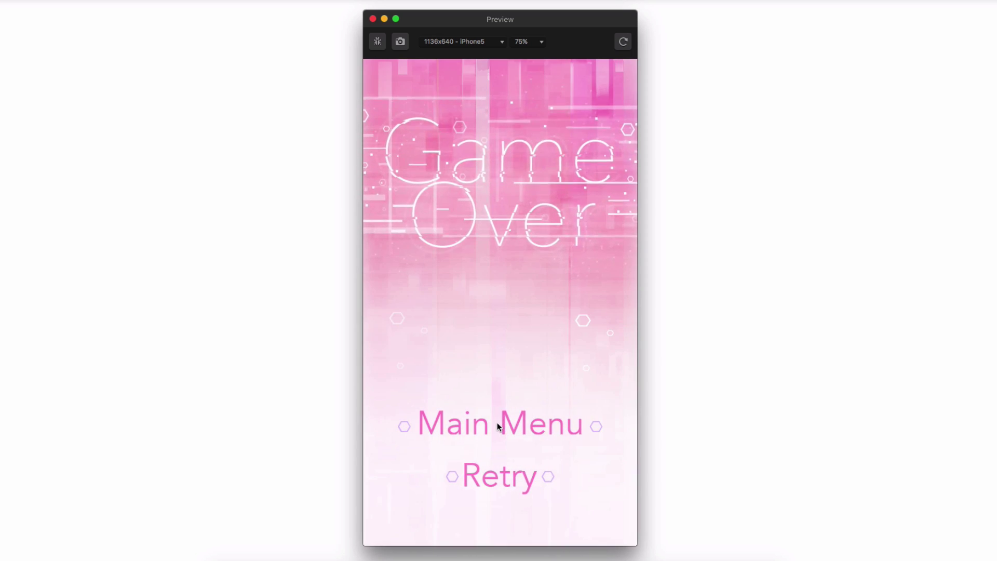
{"action": "left_click", "coordinate": [372, 20]}
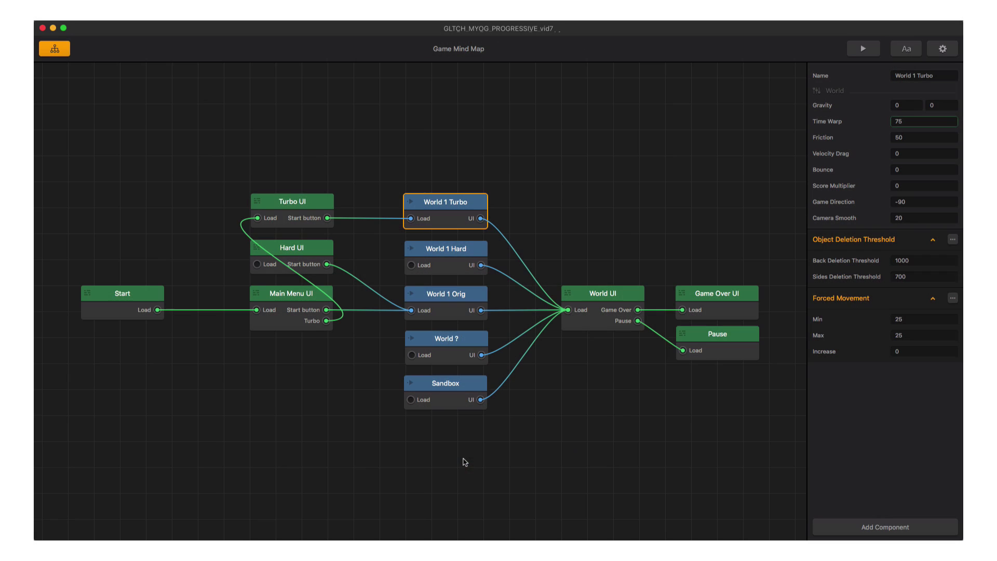
Step: Change the Hard UI's Turbo label text to Hard and link the Hard UI's Start button to World 1 Hard
{"action": "double_click", "coordinate": [321, 251]}
{"action": "left_click", "coordinate": [144, 95]}
{"action": "left_click", "coordinate": [898, 212]}
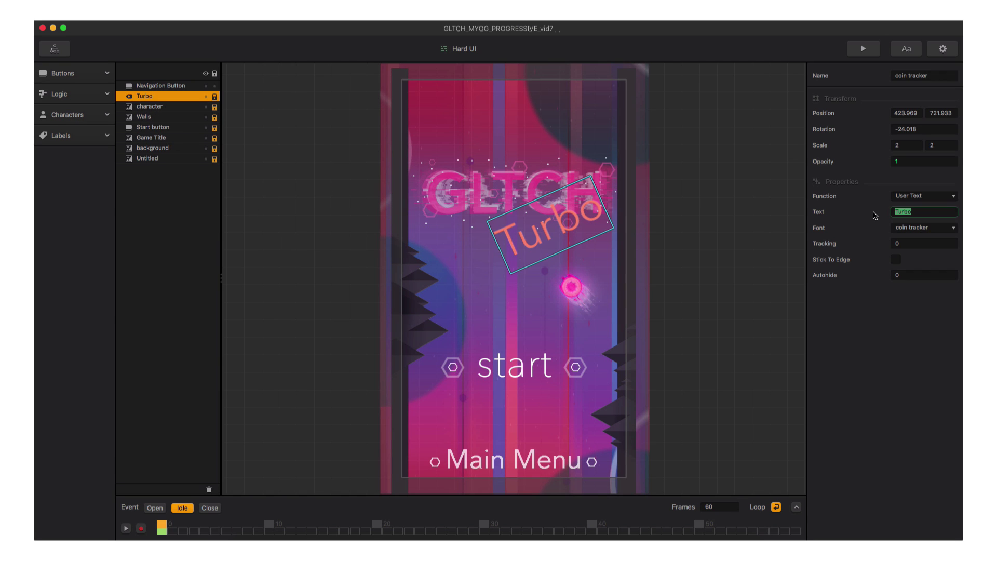
{"action": "type", "text": "Hard"}
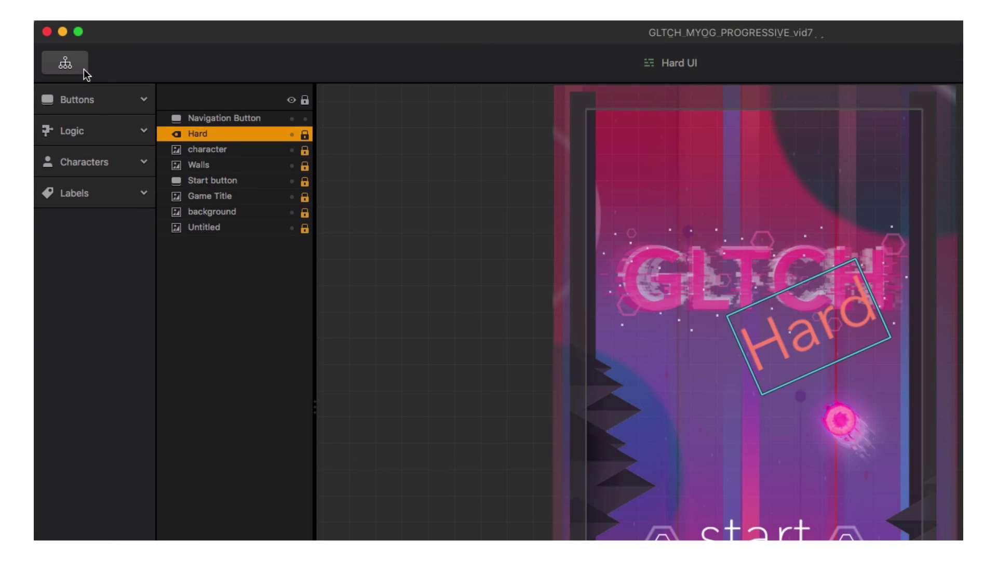
{"action": "left_click", "coordinate": [65, 62]}
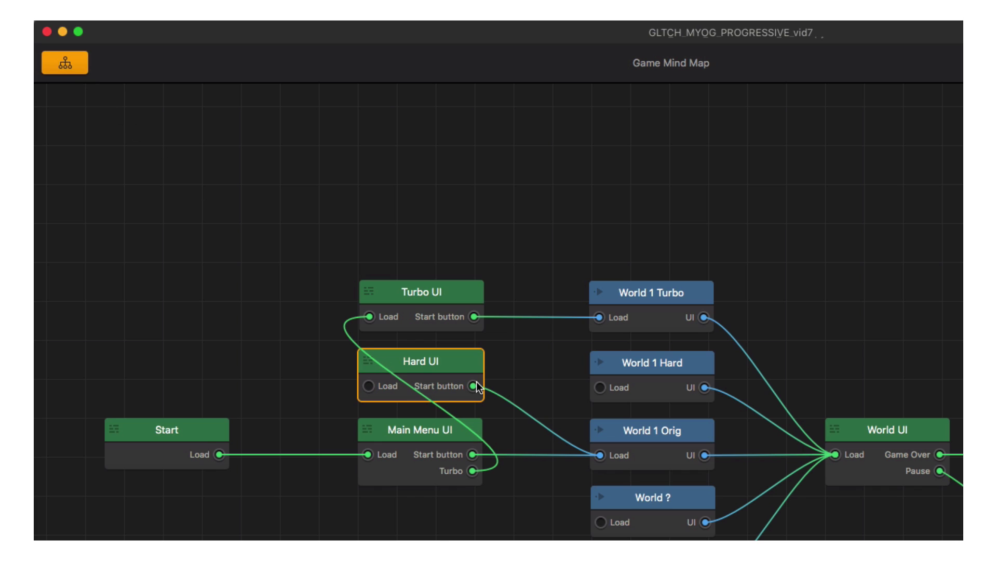
{"action": "left_click_drag", "start_coordinate": [556, 388], "coordinate": [600, 387]}
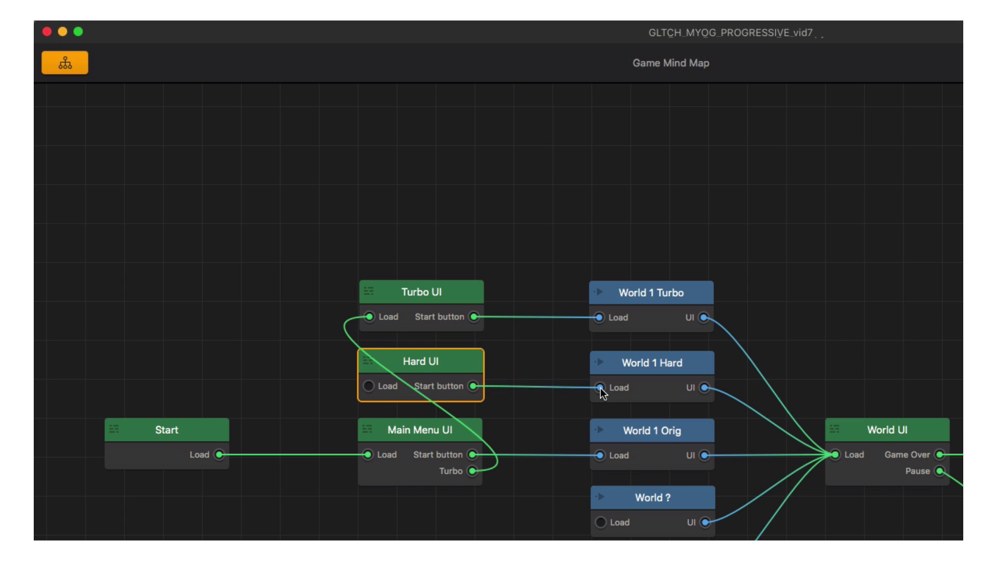
Step: Add a GLTCH HARD navigation button named Hard to Main Menu UI at scale 0.3, position 485, 55, and link it to Hard UI
{"action": "double_click", "coordinate": [437, 436]}
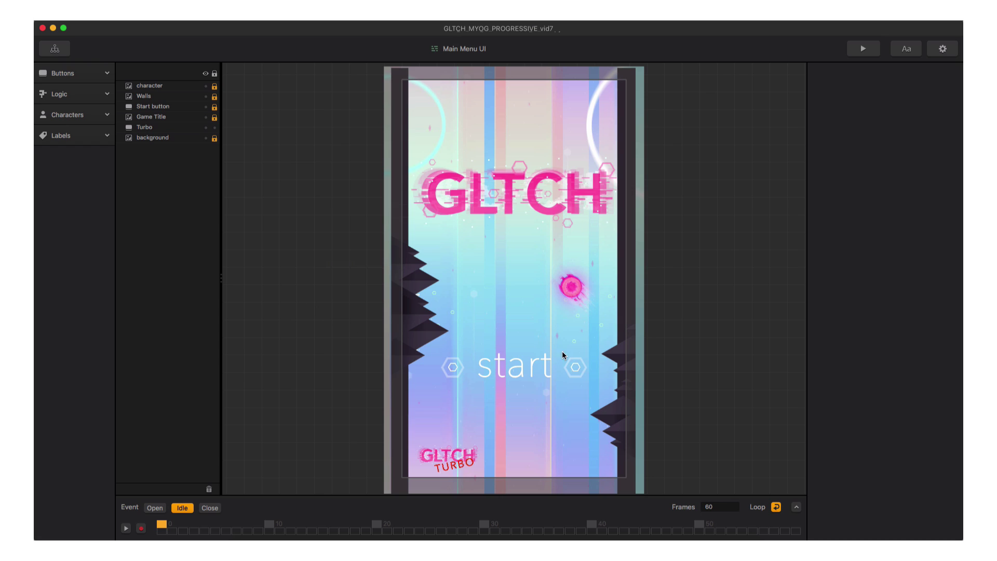
{"action": "left_click_drag", "start_coordinate": [937, 334], "coordinate": [419, 379]}
{"action": "left_click_drag", "start_coordinate": [903, 146], "coordinate": [885, 147]}
{"action": "type", "text": "0.3"}
{"action": "key", "text": "Return"}
{"action": "left_click_drag", "start_coordinate": [515, 279], "coordinate": [571, 459]}
{"action": "left_click_drag", "start_coordinate": [949, 113], "coordinate": [938, 110]}
{"action": "type", "text": "55"}
{"action": "left_click", "coordinate": [918, 113]}
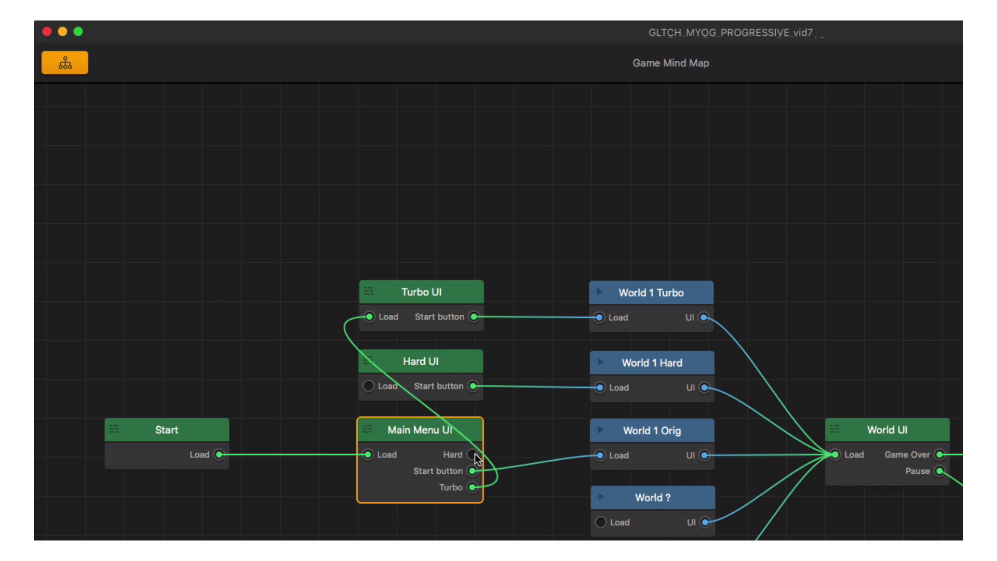
{"action": "left_click_drag", "start_coordinate": [474, 453], "coordinate": [369, 386]}
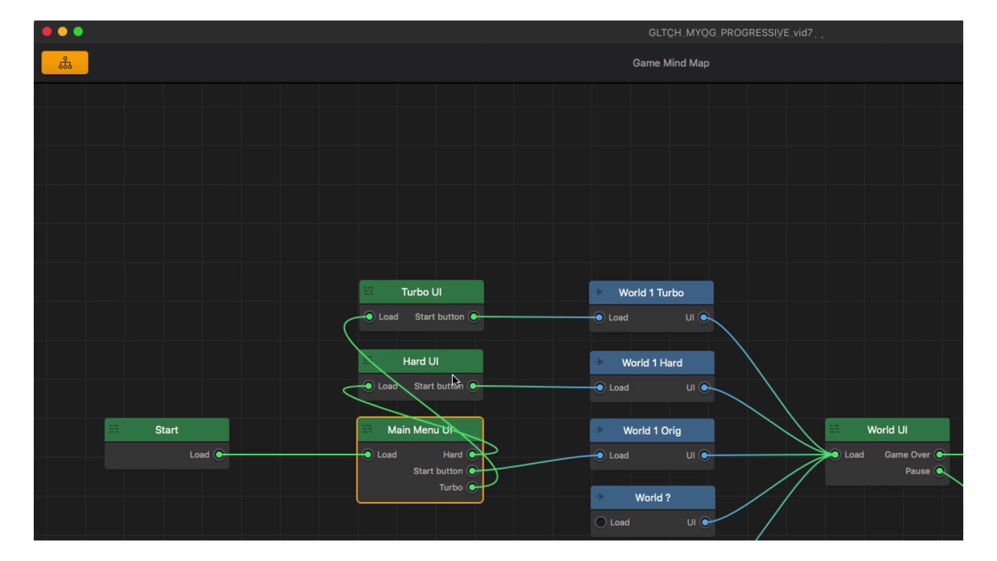
Step: Preview the game, open the Hard screen from the main menu and play a Hard run
{"action": "left_click", "coordinate": [856, 43]}
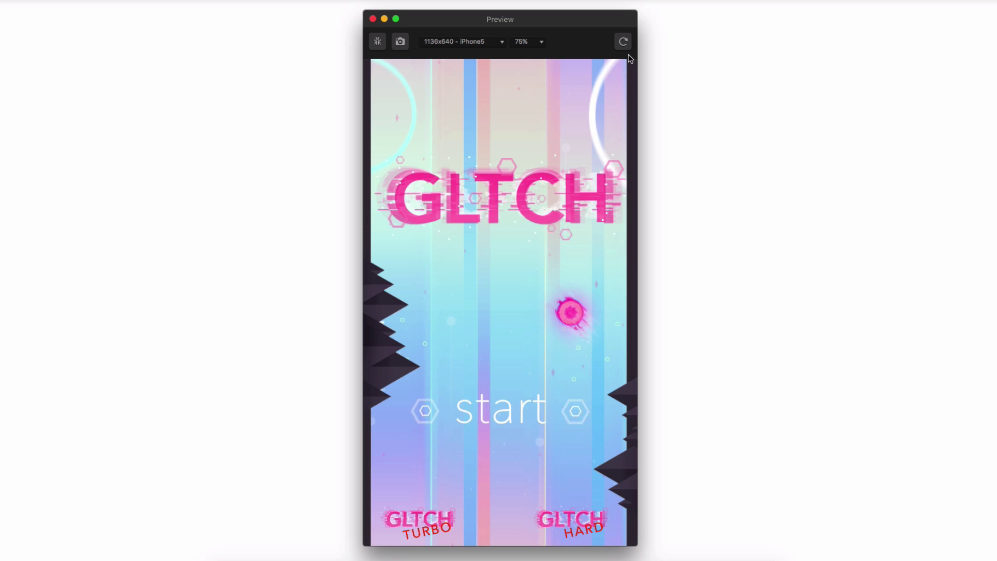
{"action": "left_click", "coordinate": [595, 512]}
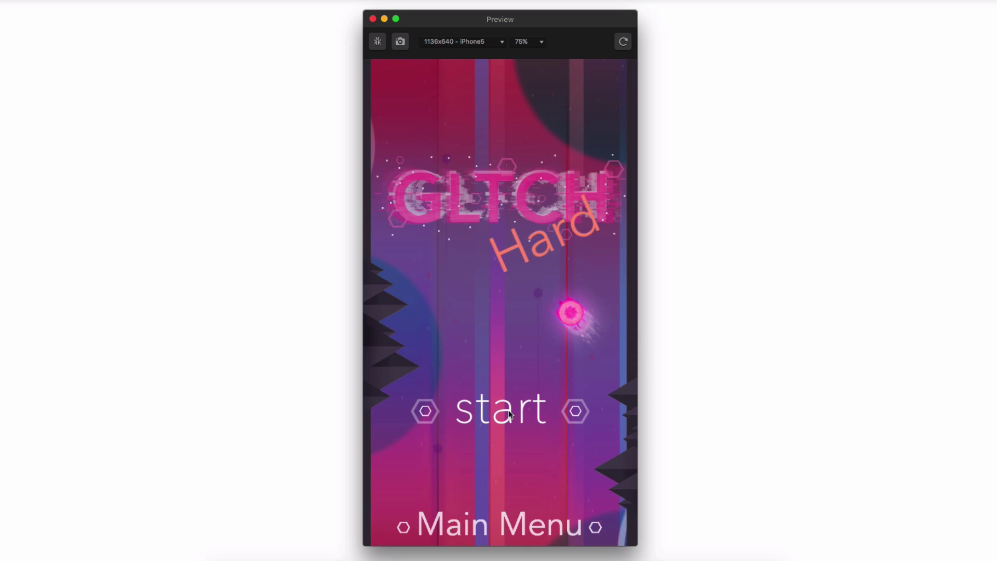
{"action": "left_click", "coordinate": [509, 411]}
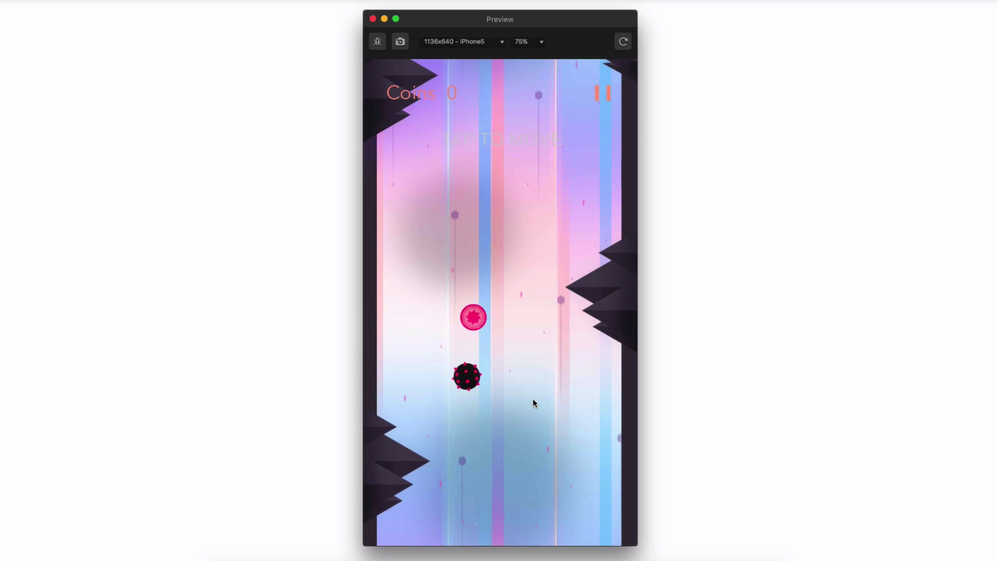
{"action": "left_click", "coordinate": [532, 398]}
{"action": "left_click", "coordinate": [533, 397]}
{"action": "left_click", "coordinate": [533, 397]}
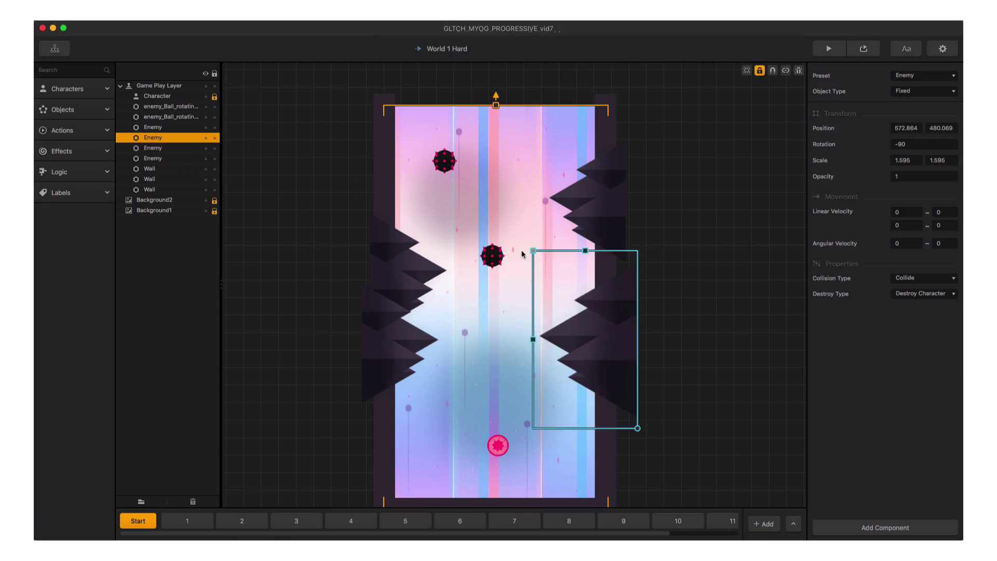
Step: Make World 1 Hard's scenes 1 to 5 harder by adding and adjusting enemies along the walls and in the path
{"action": "left_click", "coordinate": [187, 521]}
{"action": "left_click", "coordinate": [376, 311]}
{"action": "left_click", "coordinate": [378, 313]}
{"action": "left_click", "coordinate": [632, 387]}
{"action": "left_click", "coordinate": [495, 378]}
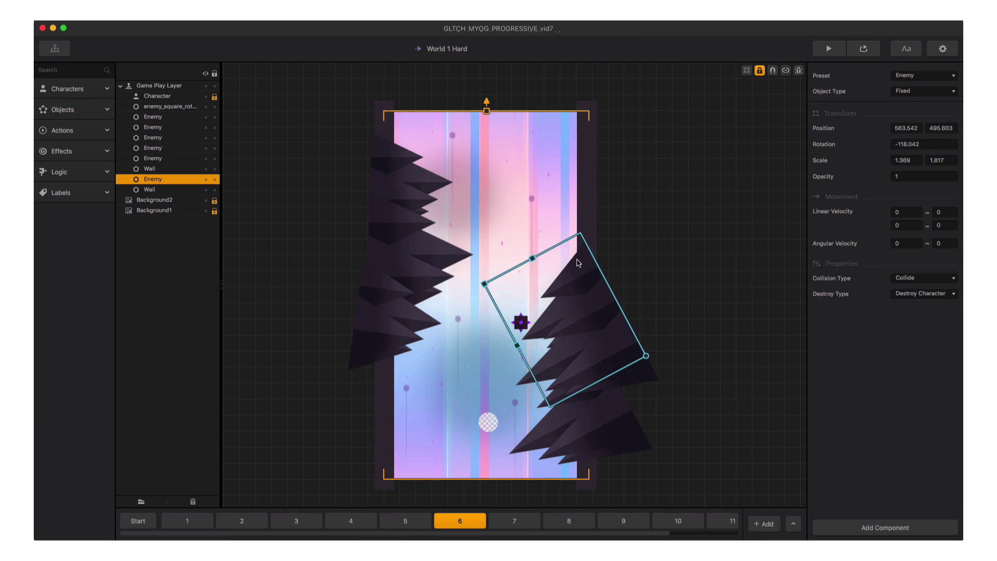
Step: Narrow the path in World 1 Hard's scenes 6 to 9 with extra and larger spike enemies on both walls
{"action": "left_click", "coordinate": [459, 521]}
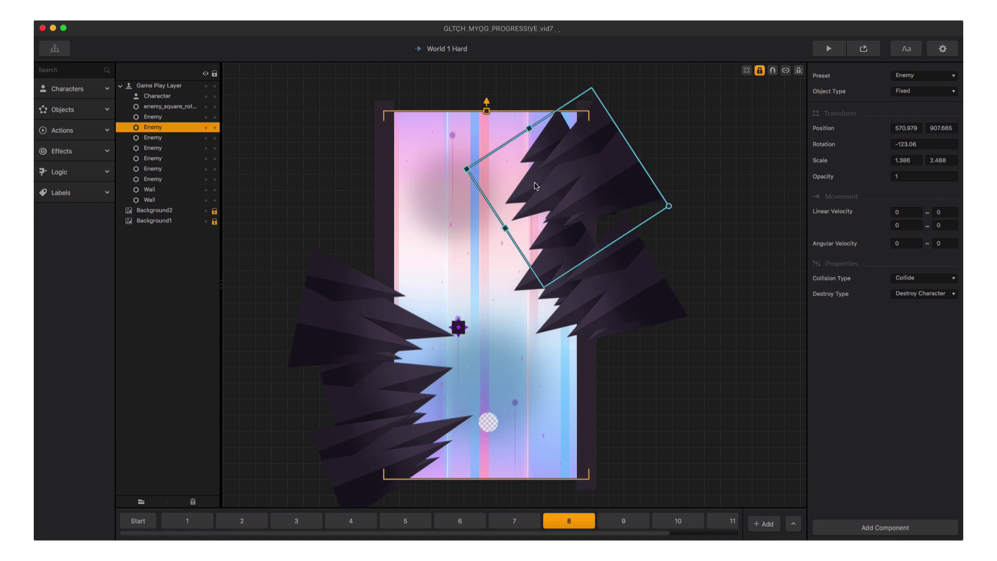
{"action": "left_click", "coordinate": [351, 303]}
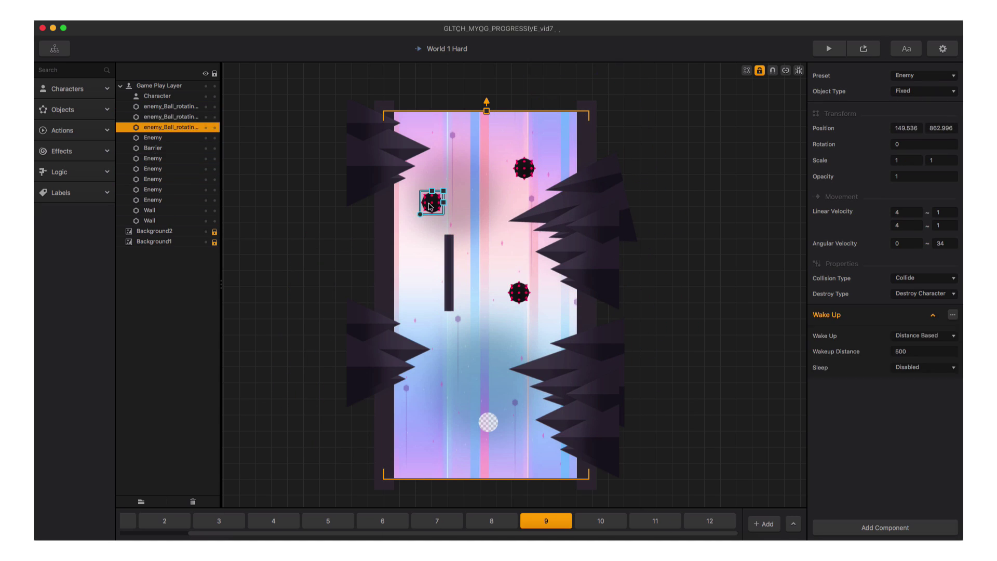
{"action": "left_click", "coordinate": [352, 312]}
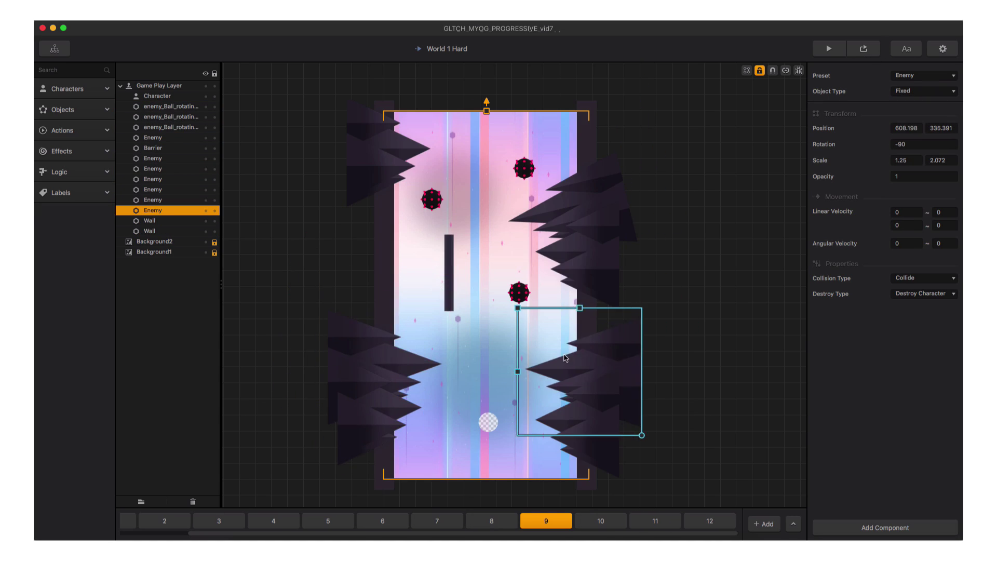
Step: Add spike enemies to both walls of scene 10 and cluster its rotating ball and square enemies nearer the middle
{"action": "left_click", "coordinate": [601, 520]}
{"action": "left_click", "coordinate": [389, 366]}
{"action": "left_click_drag", "start_coordinate": [380, 292], "coordinate": [374, 268]}
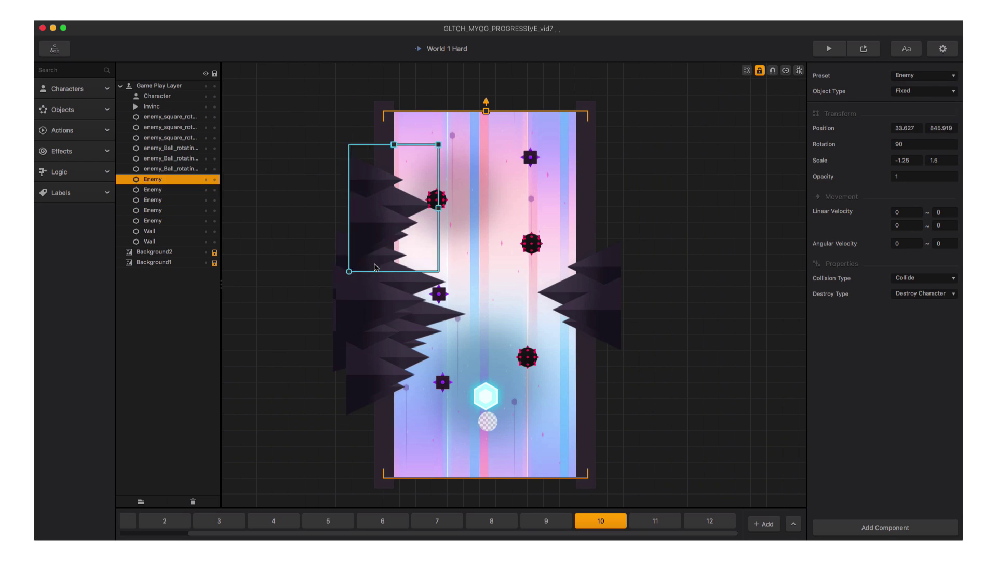
{"action": "left_click", "coordinate": [597, 296]}
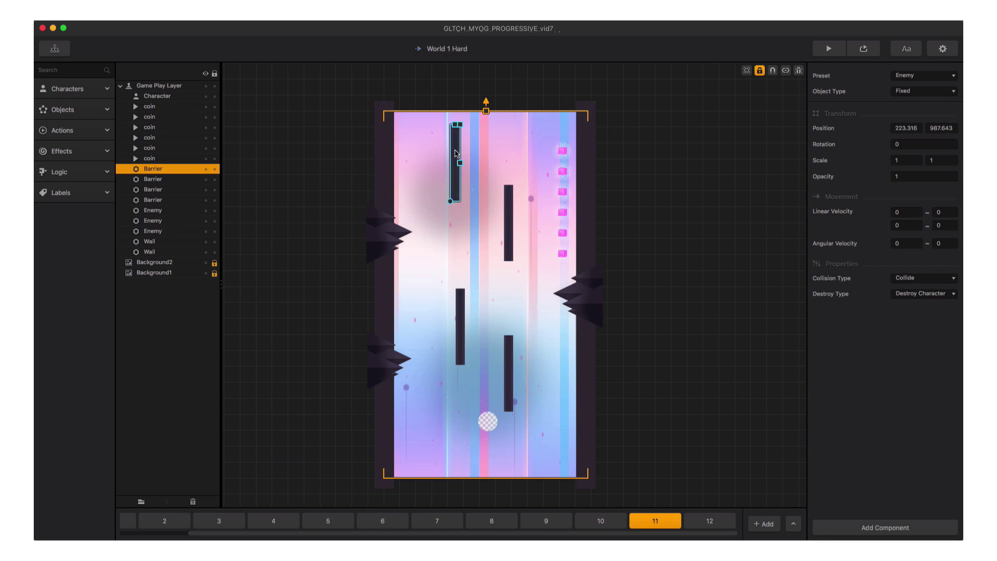
Step: Rework the spike enemies along the walls of World 1 Hard's scenes 11 and 12 and preview scene 12
{"action": "left_click_drag", "start_coordinate": [379, 358], "coordinate": [384, 219]}
{"action": "left_click", "coordinate": [508, 373]}
{"action": "key", "text": "Delete"}
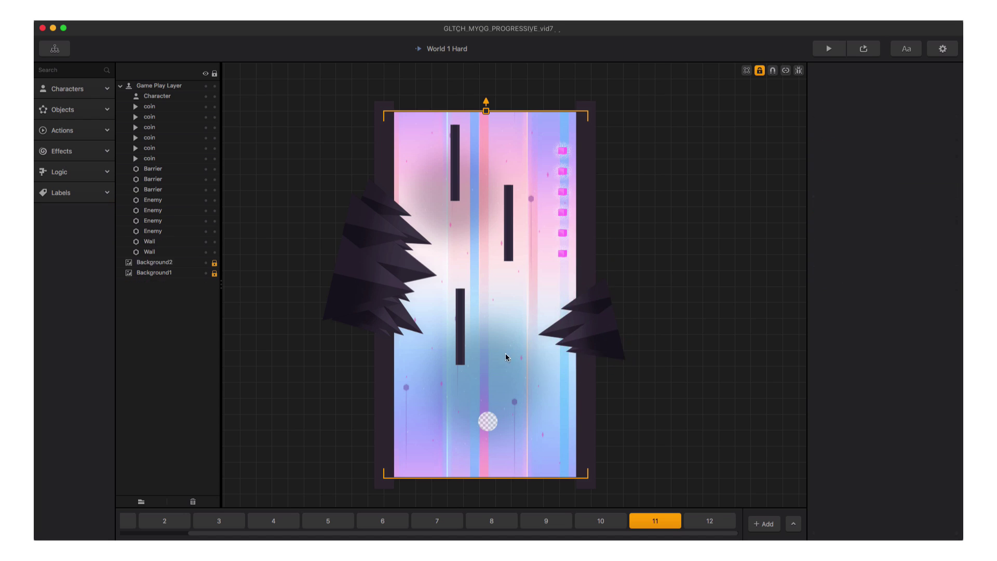
{"action": "left_click_drag", "start_coordinate": [576, 397], "coordinate": [587, 291]}
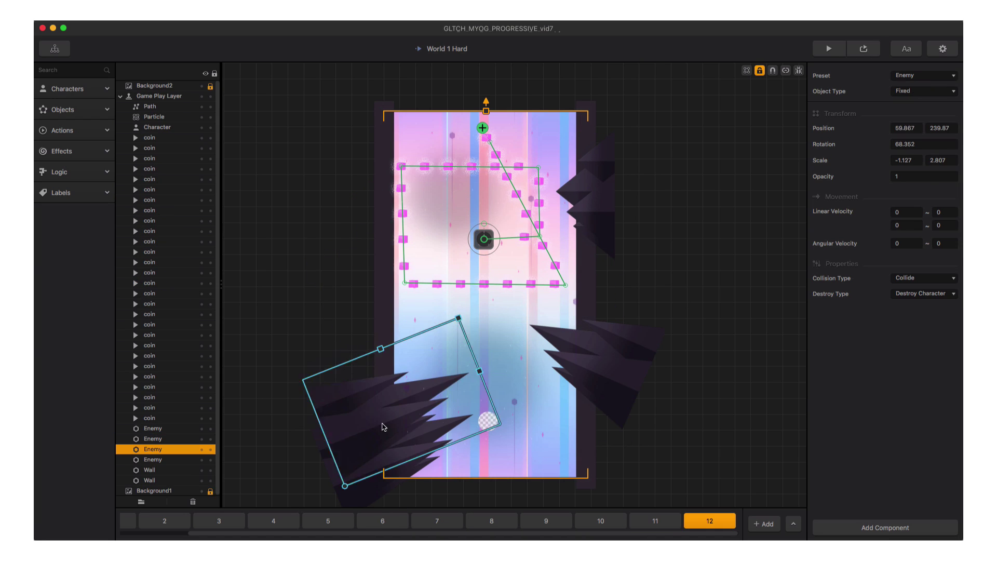
{"action": "left_click_drag", "start_coordinate": [592, 395], "coordinate": [619, 347]}
{"action": "key", "text": "super+p"}
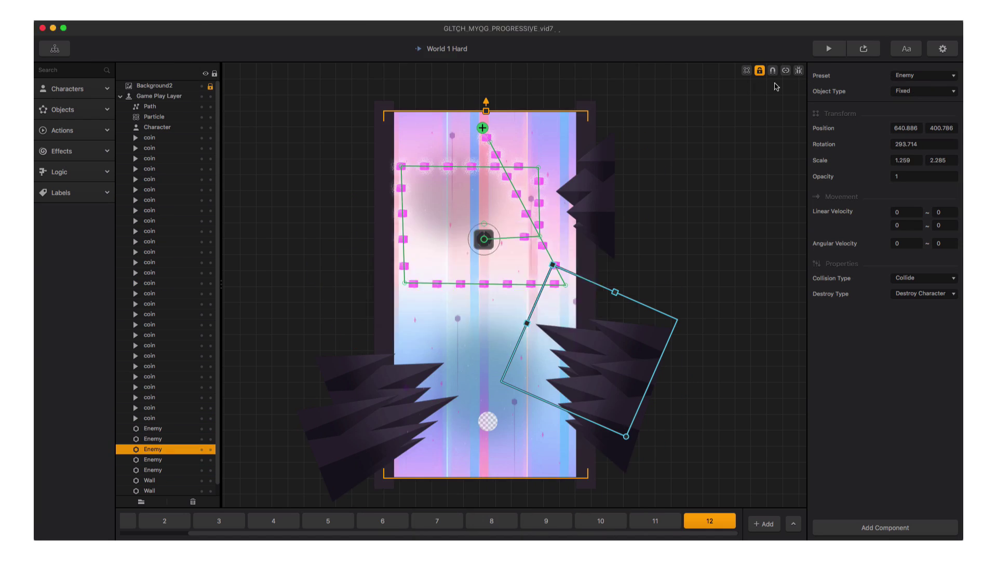
{"action": "key", "text": "super+p"}
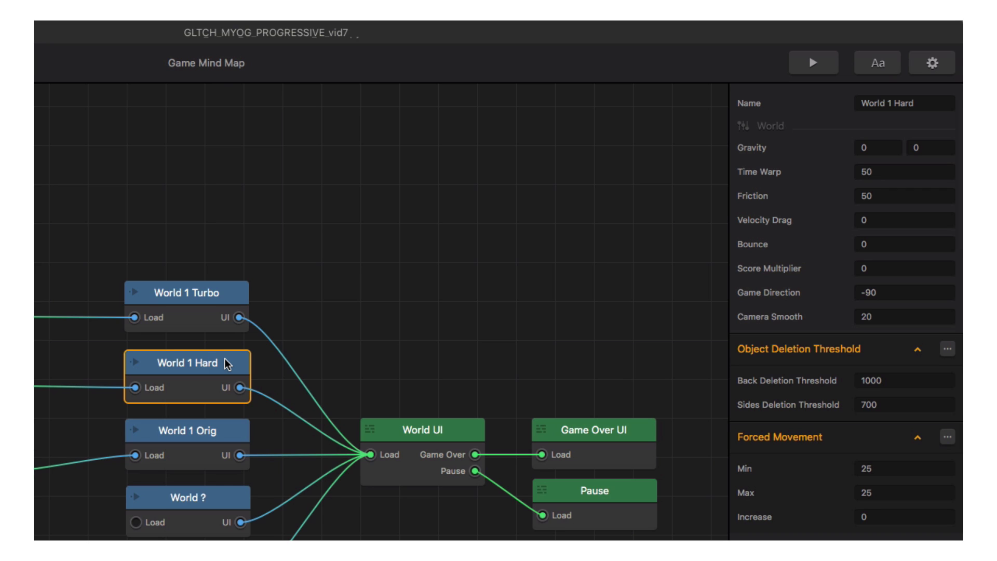
Step: Set World 1 Hard's Time Warp to 57, preview the game and start a Hard run from the Hard screen
{"action": "left_click", "coordinate": [894, 169]}
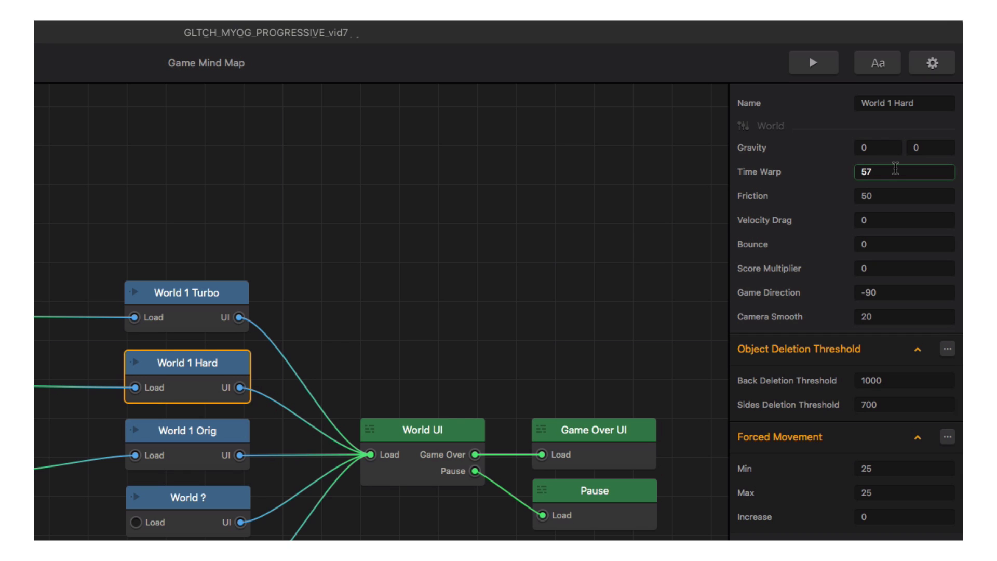
{"action": "left_click", "coordinate": [796, 70]}
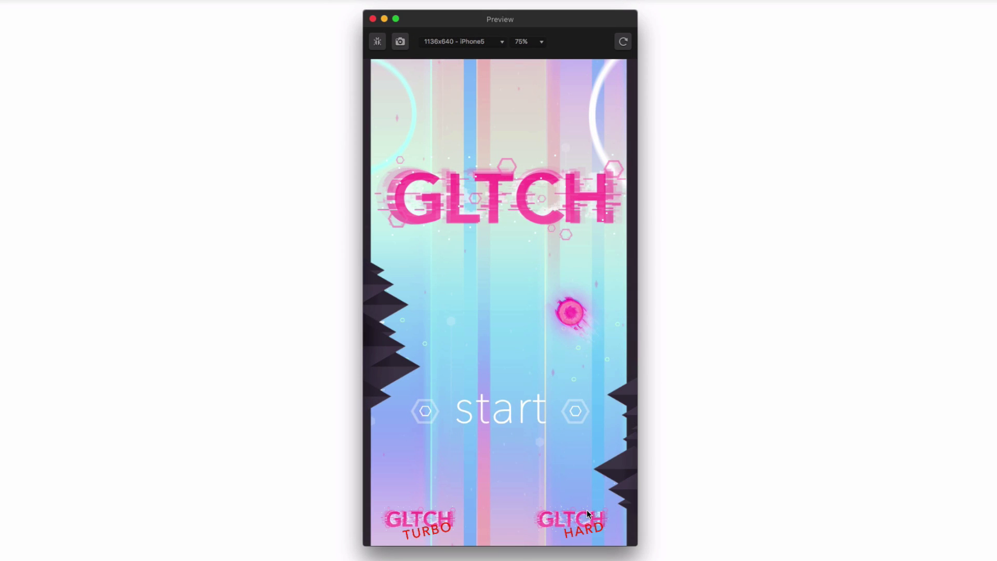
{"action": "left_click", "coordinate": [588, 513]}
{"action": "left_click", "coordinate": [537, 408]}
{"action": "left_click", "coordinate": [535, 404]}
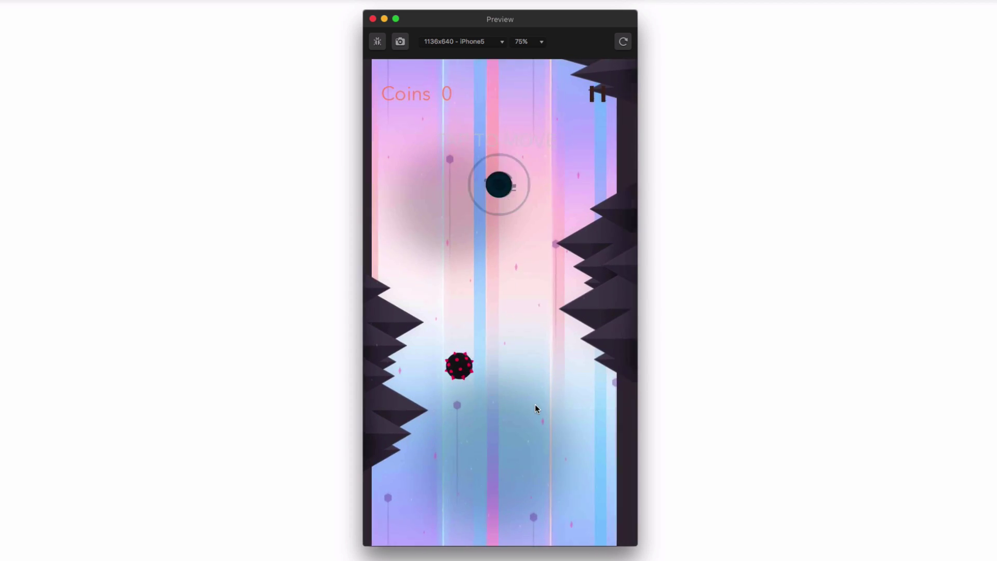
Step: Play the Hard world in the preview, retrying from the Game Over screen to test its difficulty
{"action": "left_click", "coordinate": [543, 478]}
{"action": "left_click", "coordinate": [542, 440]}
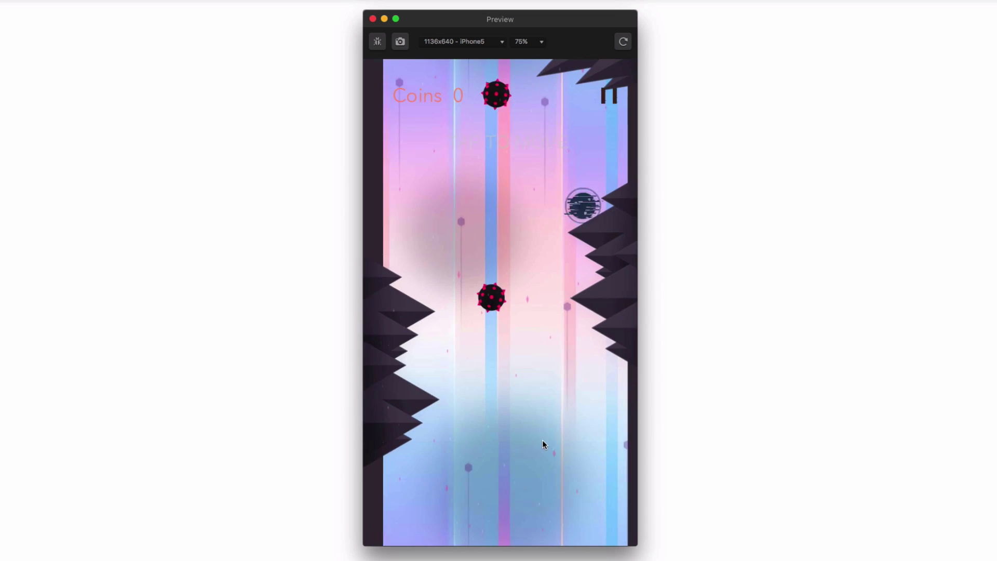
{"action": "left_click", "coordinate": [538, 477]}
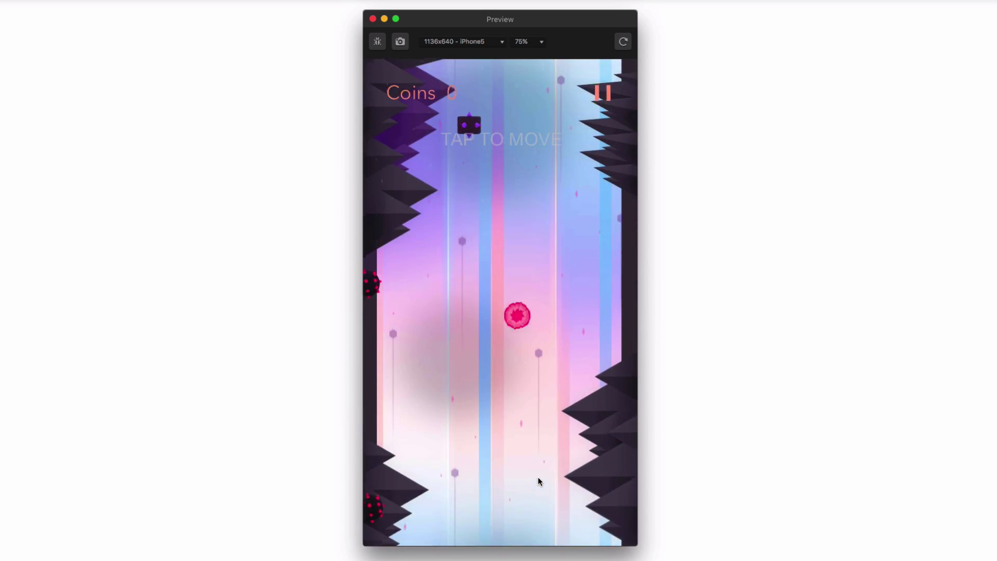
{"action": "left_click", "coordinate": [538, 481]}
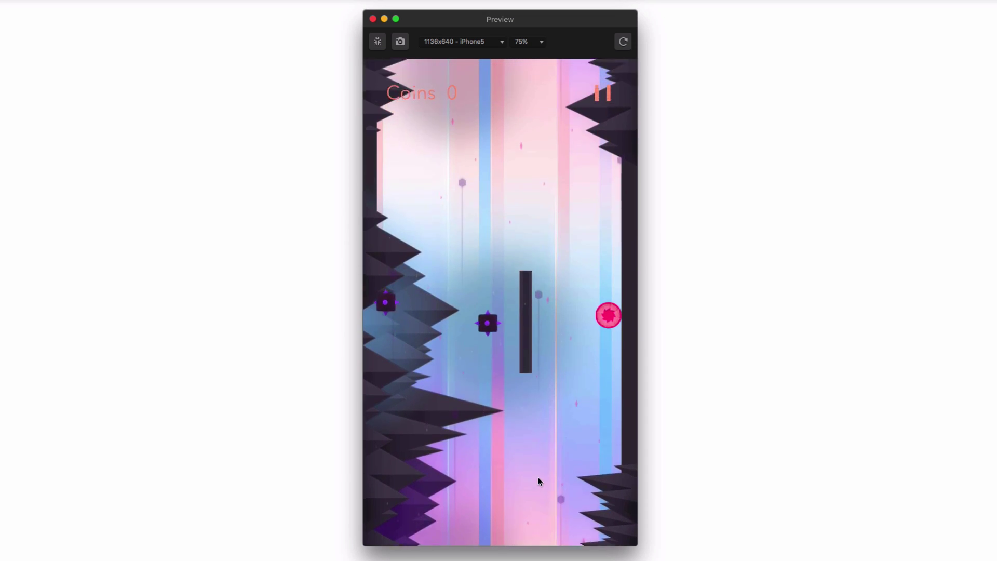
{"action": "left_click", "coordinate": [538, 477]}
{"action": "left_click", "coordinate": [538, 478]}
{"action": "left_click", "coordinate": [537, 477]}
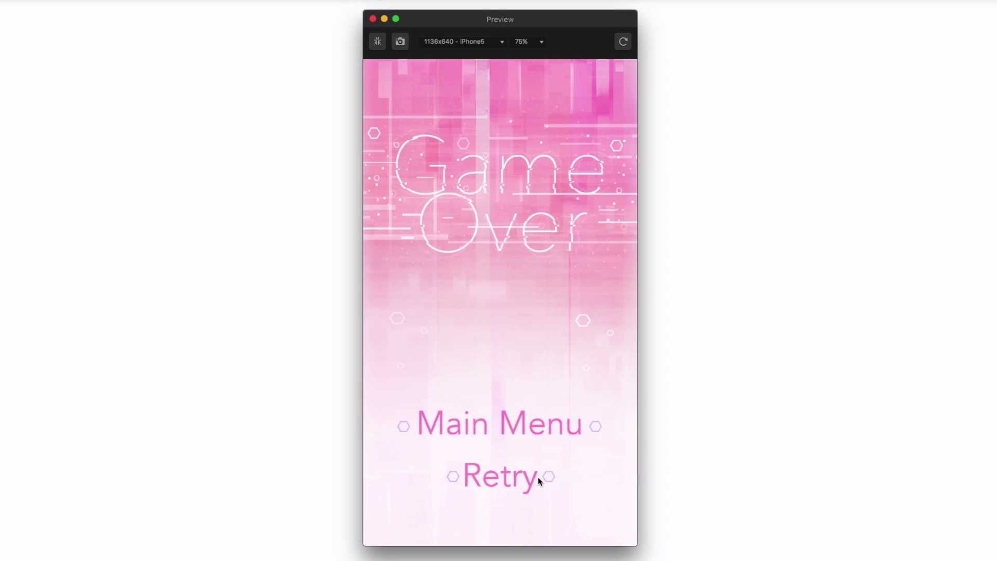
{"action": "left_click", "coordinate": [538, 478]}
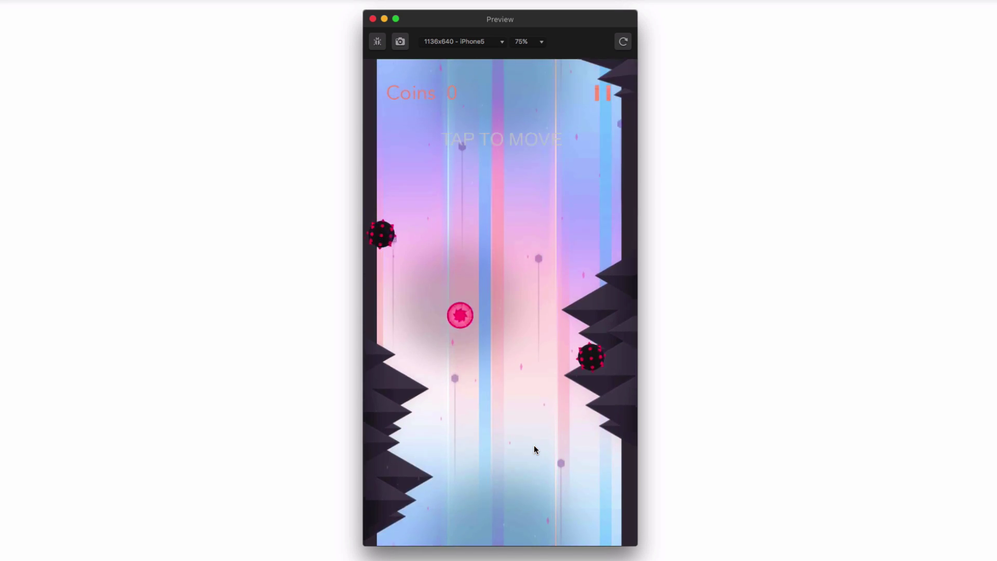
{"action": "left_click", "coordinate": [534, 446]}
{"action": "left_click", "coordinate": [534, 446]}
{"action": "left_click", "coordinate": [534, 446]}
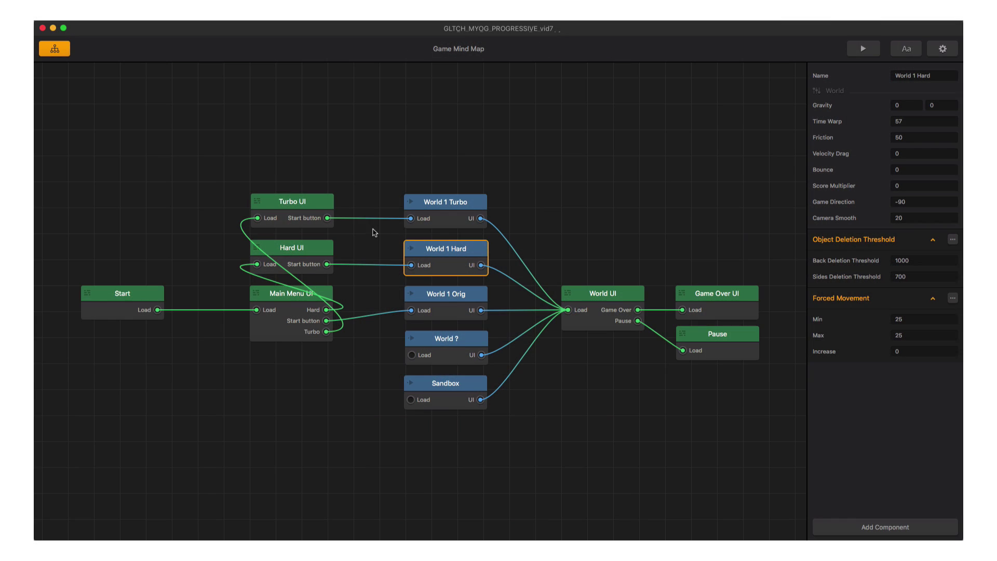
Step: Open the Turbo UI and delete its Start button
{"action": "double_click", "coordinate": [328, 201]}
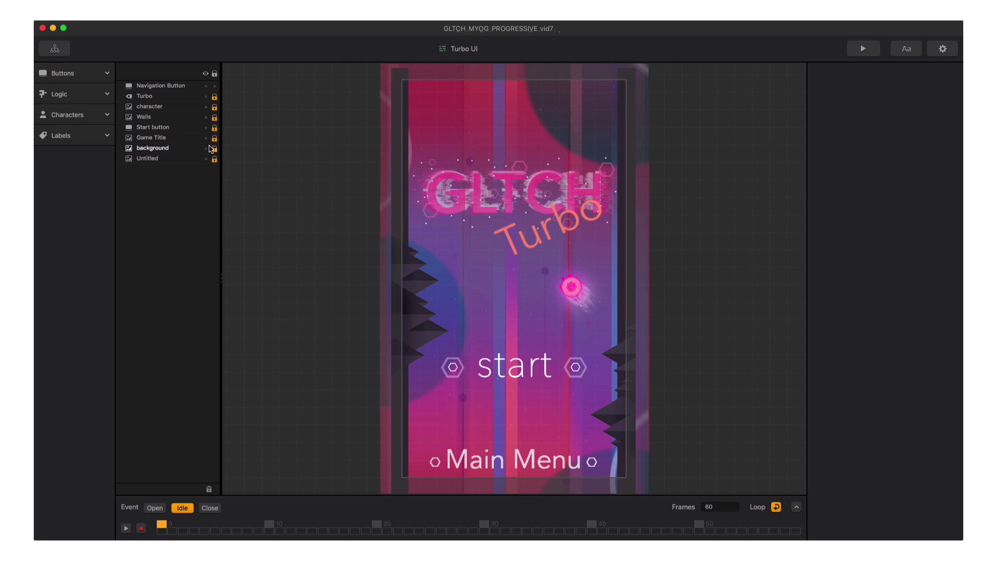
{"action": "left_click", "coordinate": [145, 129]}
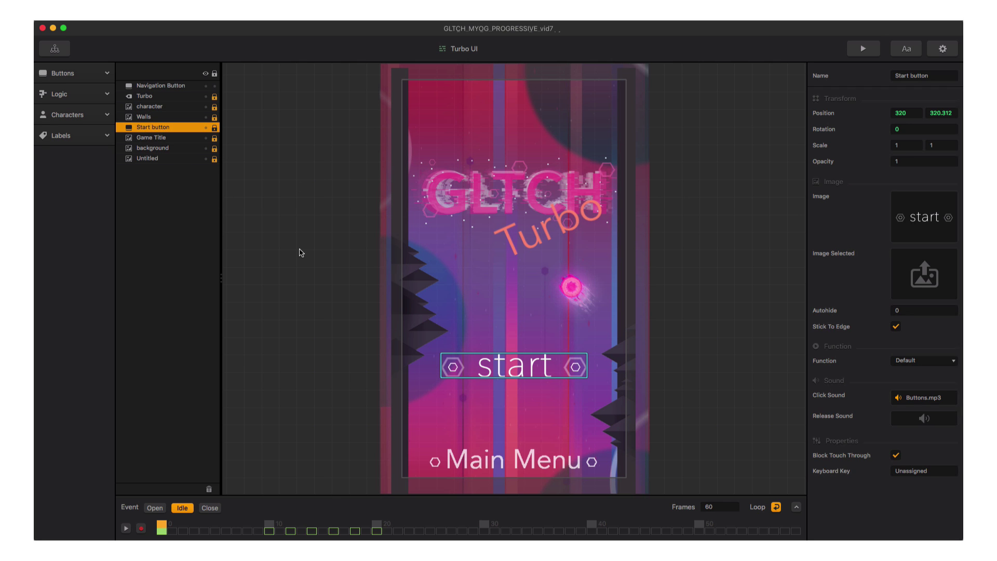
{"action": "key", "text": "Delete"}
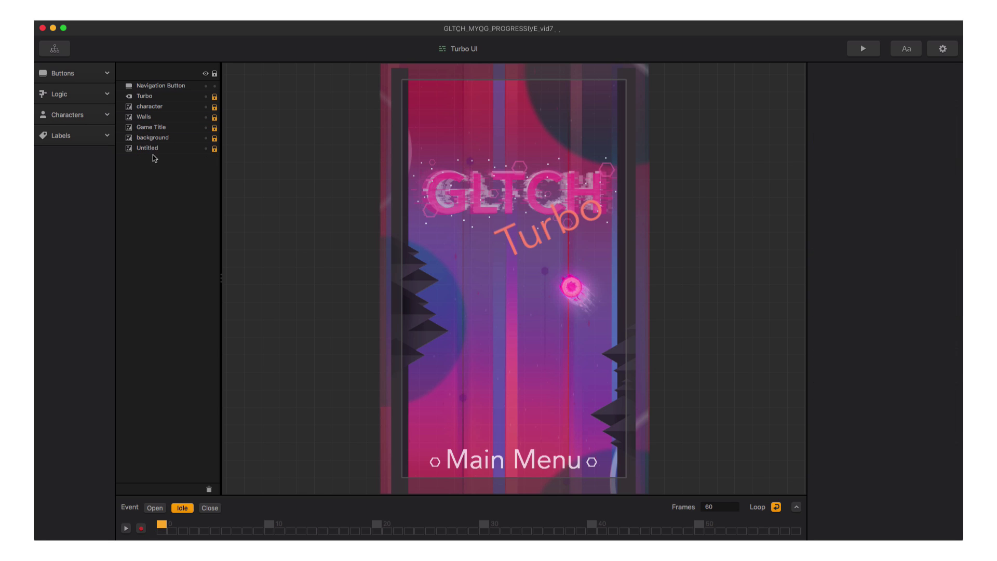
Step: Add a Lock Button above Main Menu in the Turbo UI, set its X position to 320 and name it Start
{"action": "left_click", "coordinate": [101, 79]}
{"action": "left_click_drag", "start_coordinate": [245, 304], "coordinate": [516, 348]}
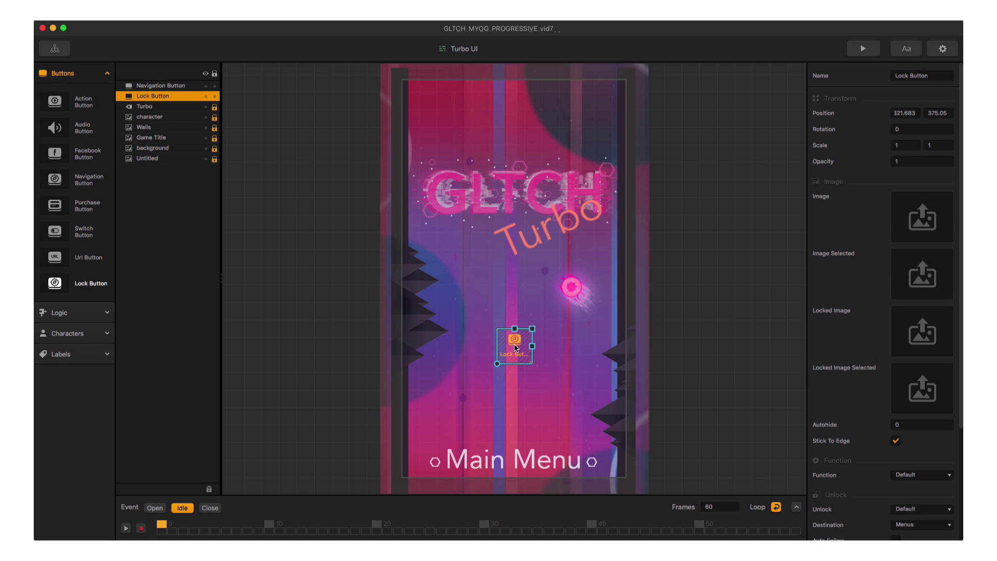
{"action": "left_click", "coordinate": [517, 456]}
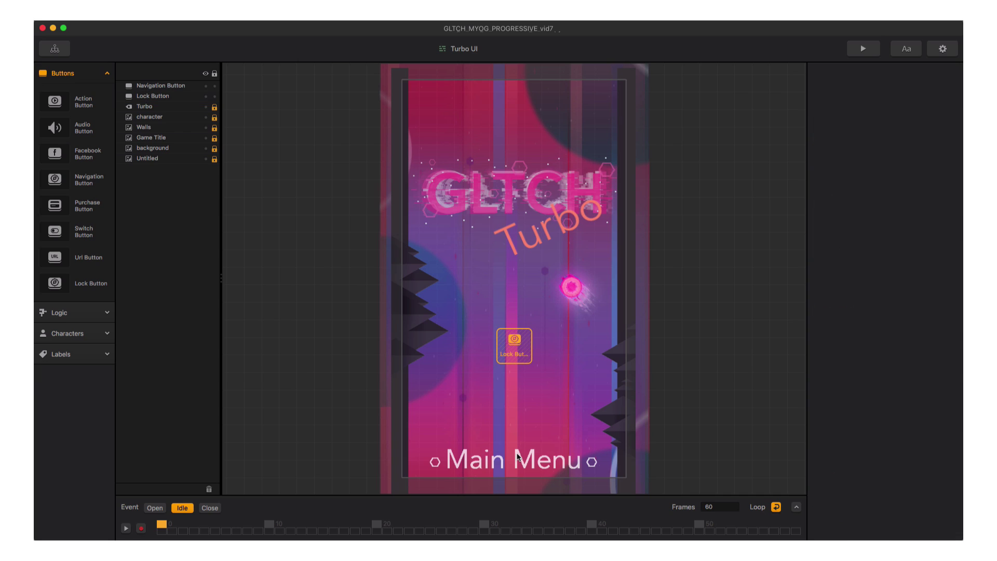
{"action": "left_click", "coordinate": [512, 343]}
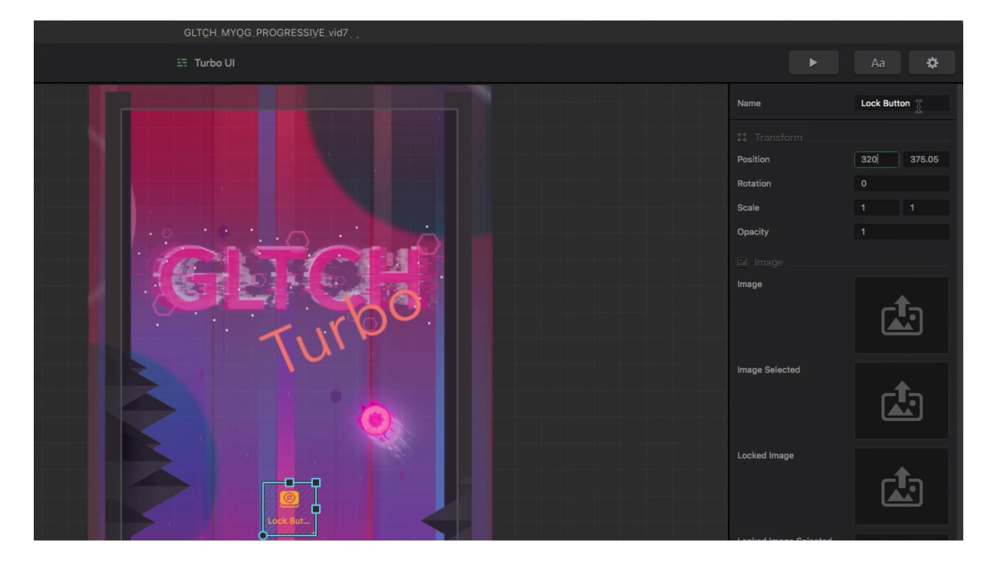
{"action": "left_click", "coordinate": [893, 76]}
{"action": "type", "text": "S"}
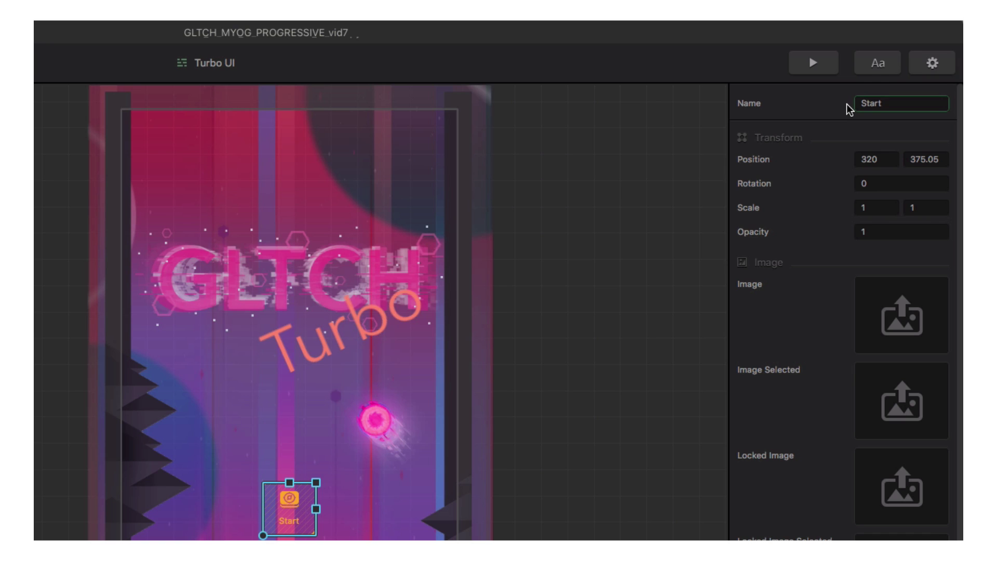
{"action": "type", "text": "tart"}
Step: Give the Turbo lock button the plain start image and the "1000 coins" locked image, and make it unlock with in-game currency
{"action": "left_click_drag", "start_coordinate": [960, 263], "coordinate": [888, 302]}
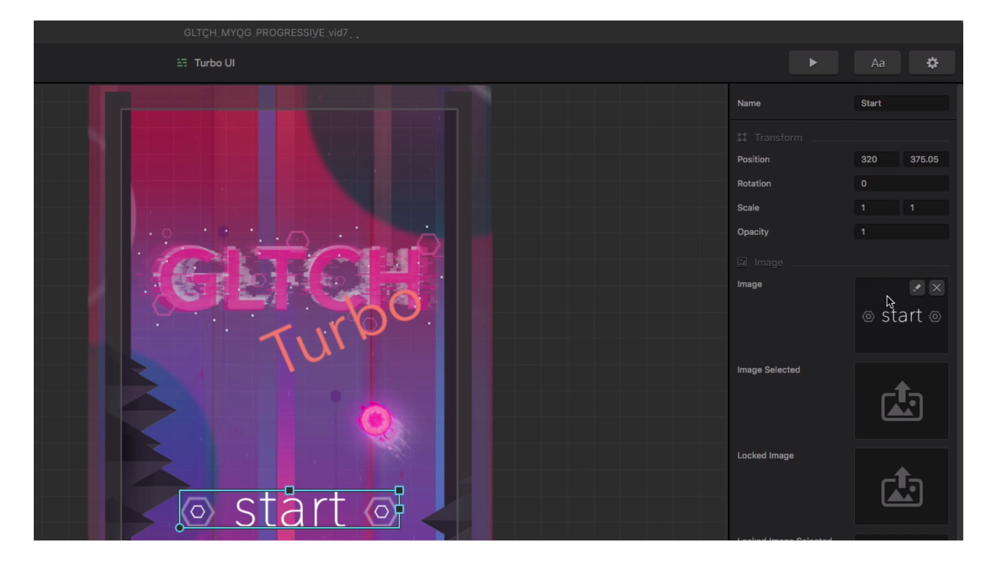
{"action": "left_click_drag", "start_coordinate": [901, 311], "coordinate": [871, 470]}
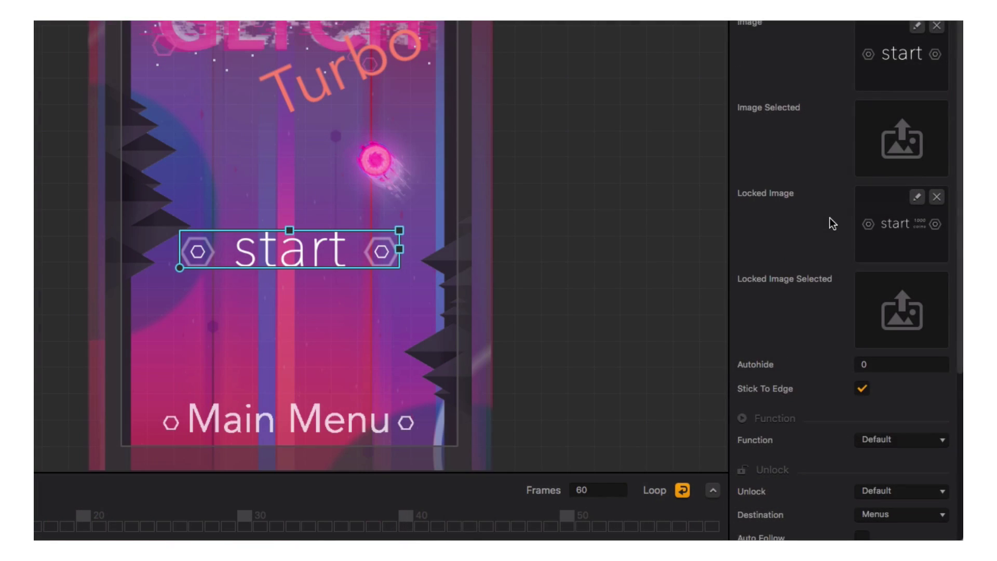
{"action": "scroll", "coordinate": [829, 218], "scroll_direction": "down", "scroll_amount": 5}
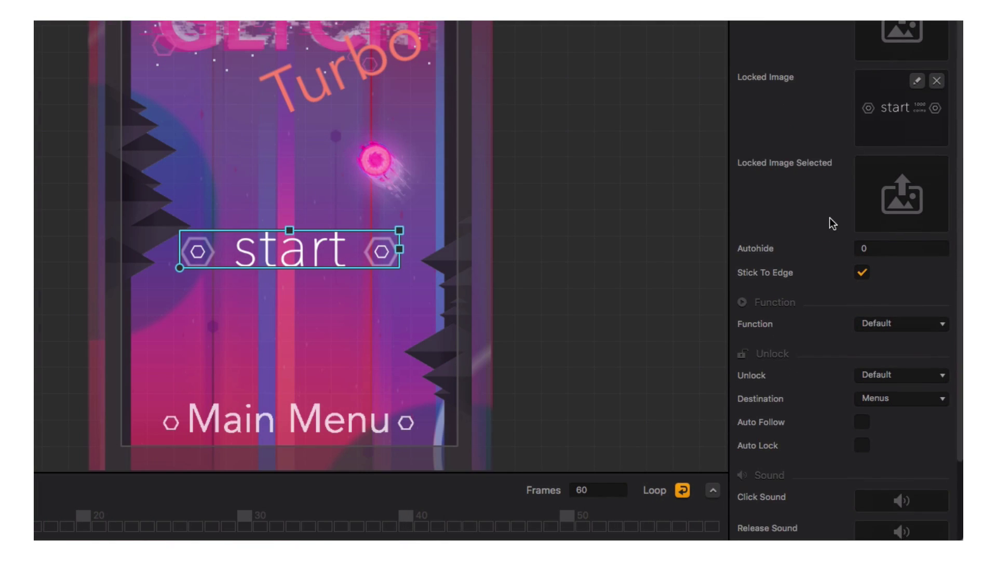
{"action": "scroll", "coordinate": [830, 217], "scroll_direction": "down", "scroll_amount": 1}
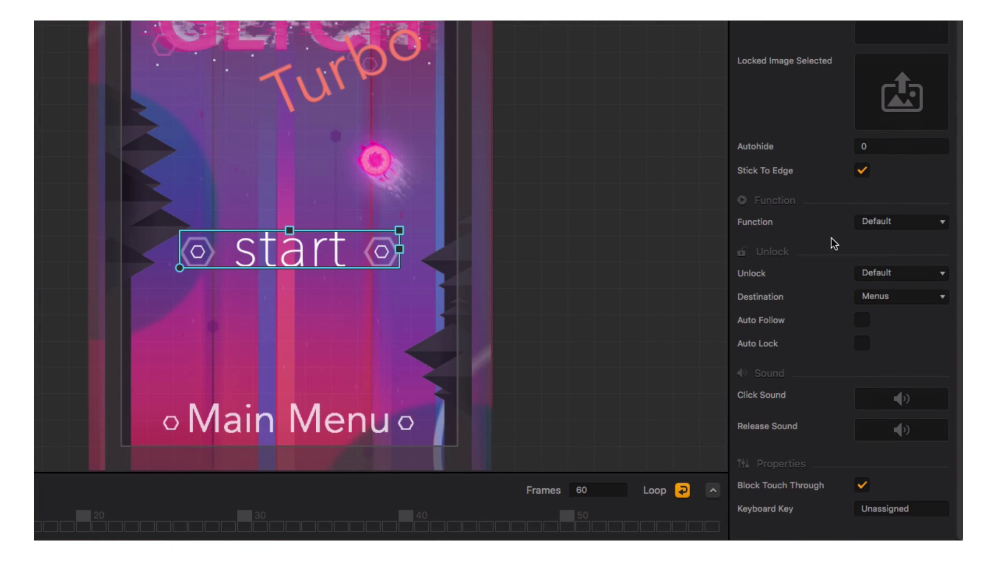
{"action": "left_click", "coordinate": [898, 271]}
{"action": "left_click", "coordinate": [865, 309]}
{"action": "left_click", "coordinate": [880, 294]}
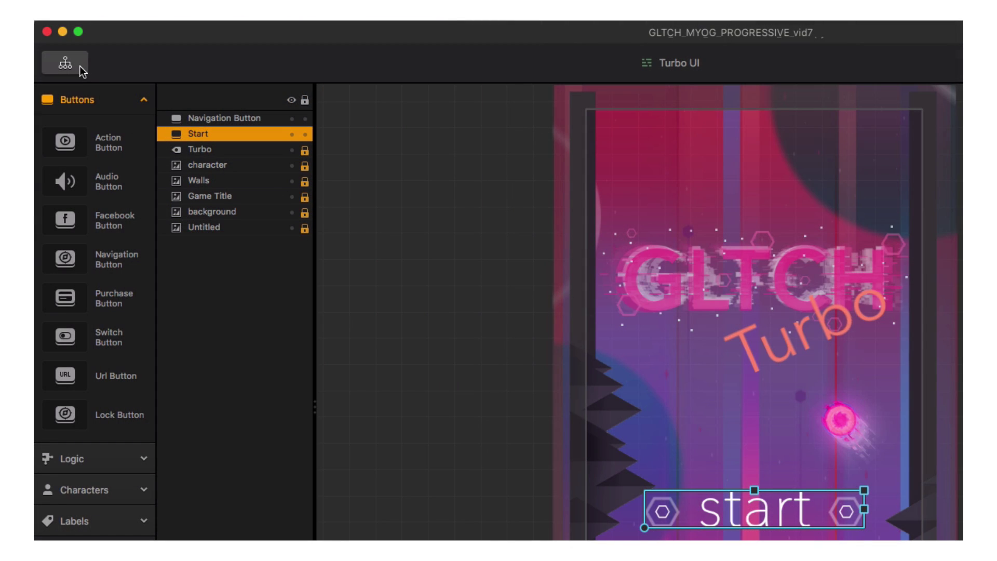
Step: In the Hard UI, replace the Start button with a Lock Button at X position 320, named "Hard unlocked"
{"action": "left_click", "coordinate": [79, 64]}
{"action": "double_click", "coordinate": [454, 358]}
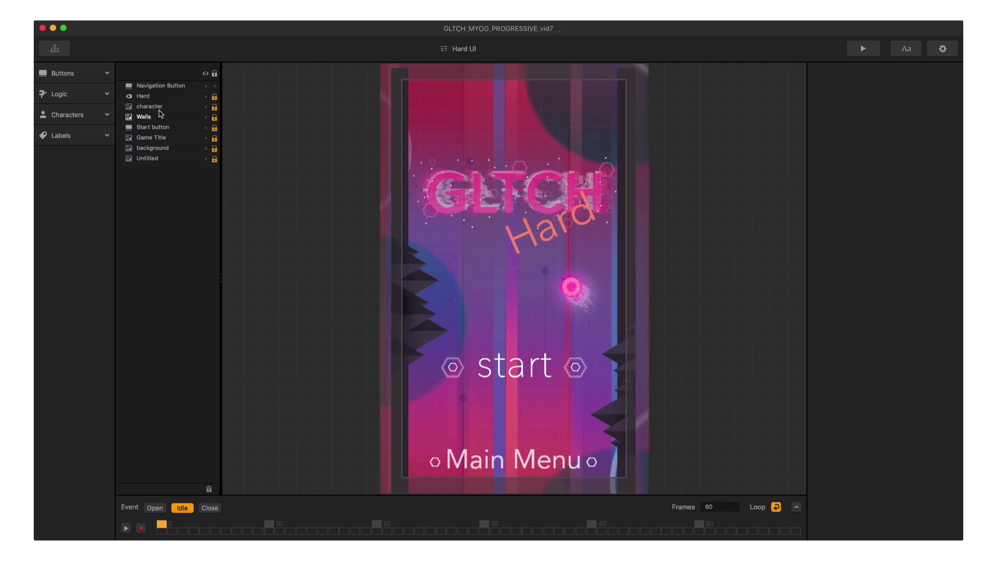
{"action": "left_click", "coordinate": [72, 73]}
{"action": "left_click_drag", "start_coordinate": [55, 283], "coordinate": [513, 356]}
{"action": "type", "text": "320"}
{"action": "left_click", "coordinate": [888, 77]}
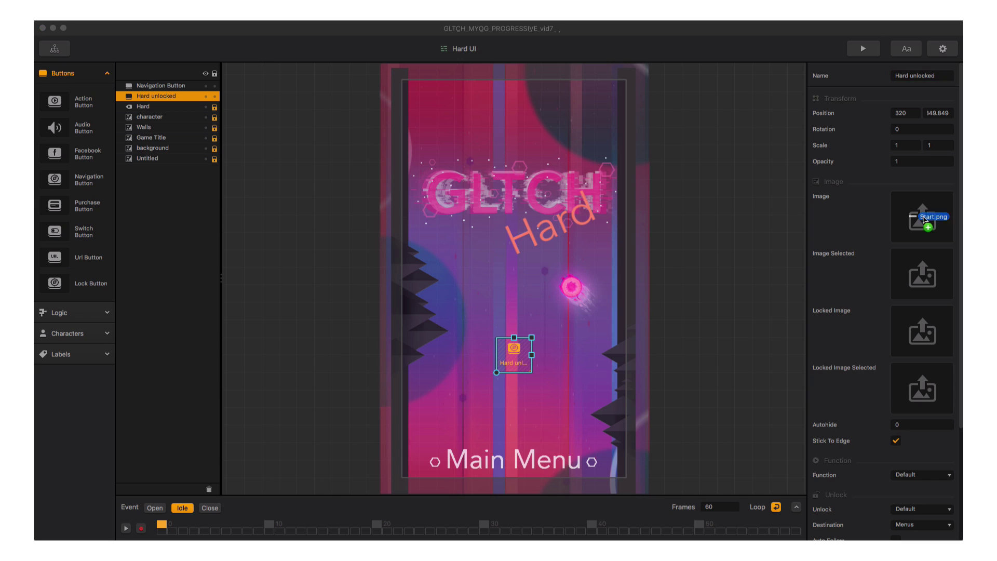
Step: Assign the start and "1000 coins" locked images to the Hard lock button, with unlock set to In Game Currency and price 10
{"action": "left_click_drag", "start_coordinate": [925, 221], "coordinate": [923, 217]}
{"action": "left_click_drag", "start_coordinate": [910, 335], "coordinate": [907, 332]}
{"action": "scroll", "coordinate": [874, 333], "scroll_direction": "down", "scroll_amount": 5}
{"action": "left_click", "coordinate": [914, 362]}
{"action": "left_click", "coordinate": [911, 377]}
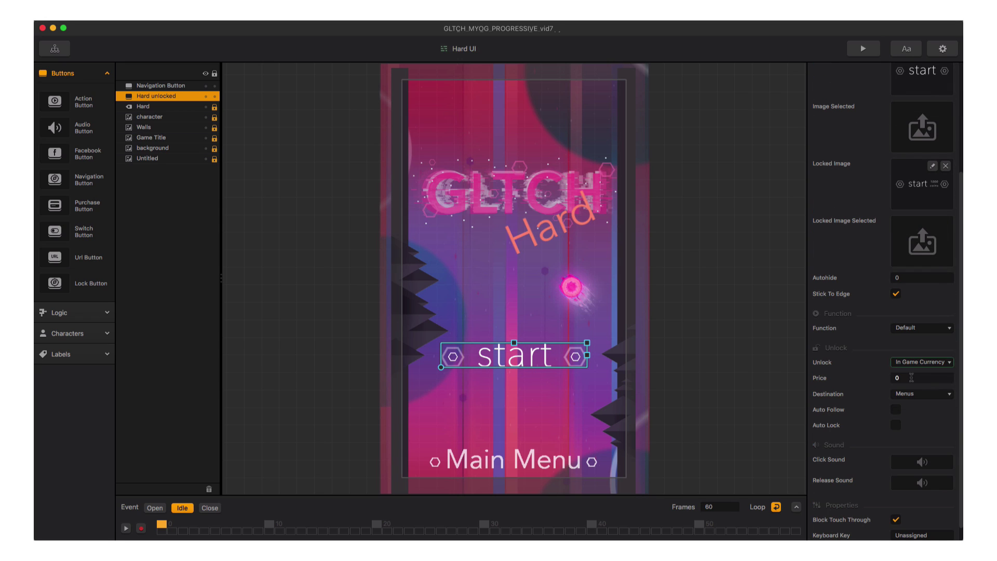
{"action": "type", "text": "10"}
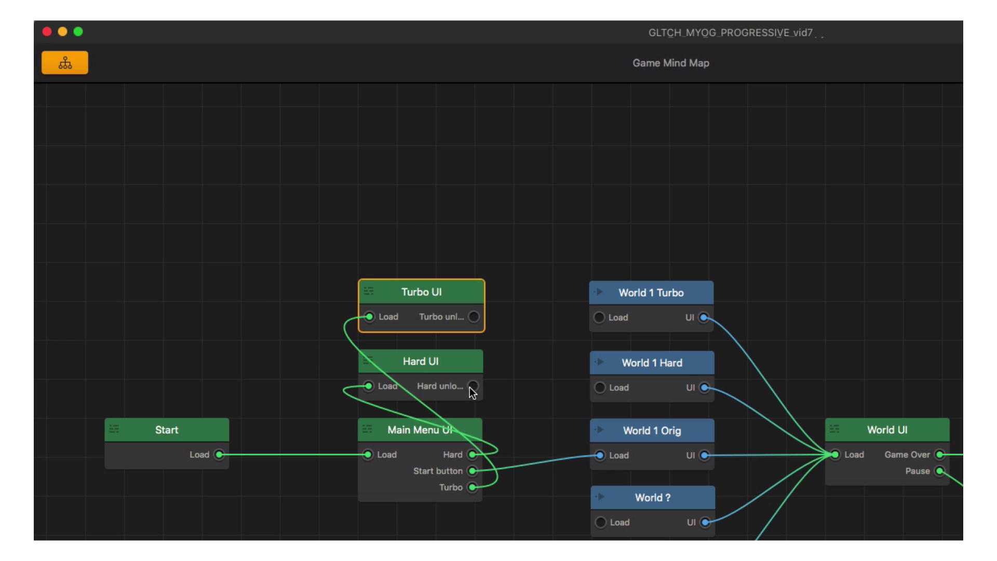
Step: Link the new Turbo and Hard lock buttons to World 1 Turbo and World 1 Hard in the mind map, and preview the game
{"action": "left_click_drag", "start_coordinate": [472, 387], "coordinate": [600, 388]}
{"action": "left_click_drag", "start_coordinate": [474, 316], "coordinate": [540, 319]}
{"action": "left_click_drag", "start_coordinate": [600, 319], "coordinate": [600, 319]}
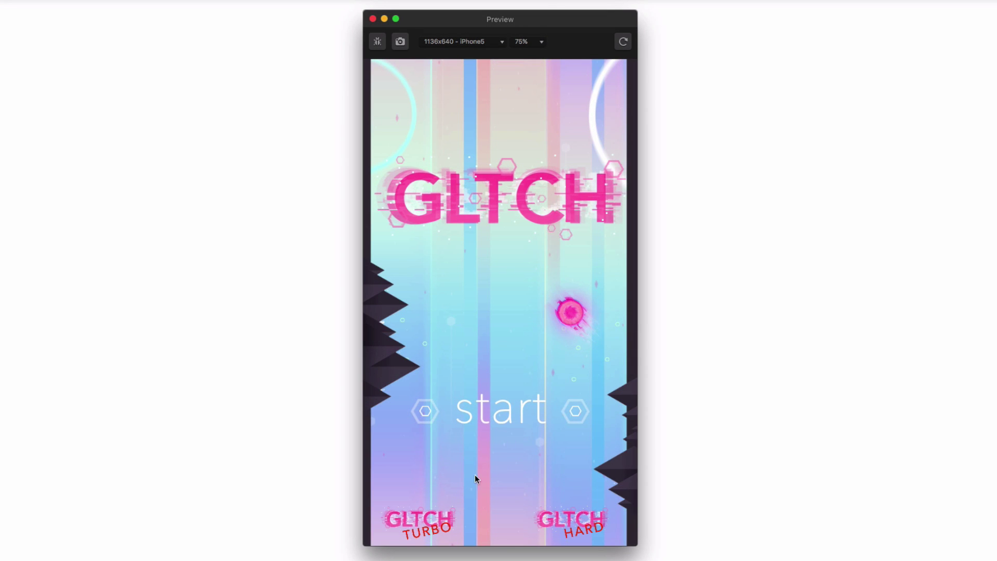
Step: Unlock Turbo mode with coins in the preview and play a Turbo run
{"action": "left_click", "coordinate": [433, 522]}
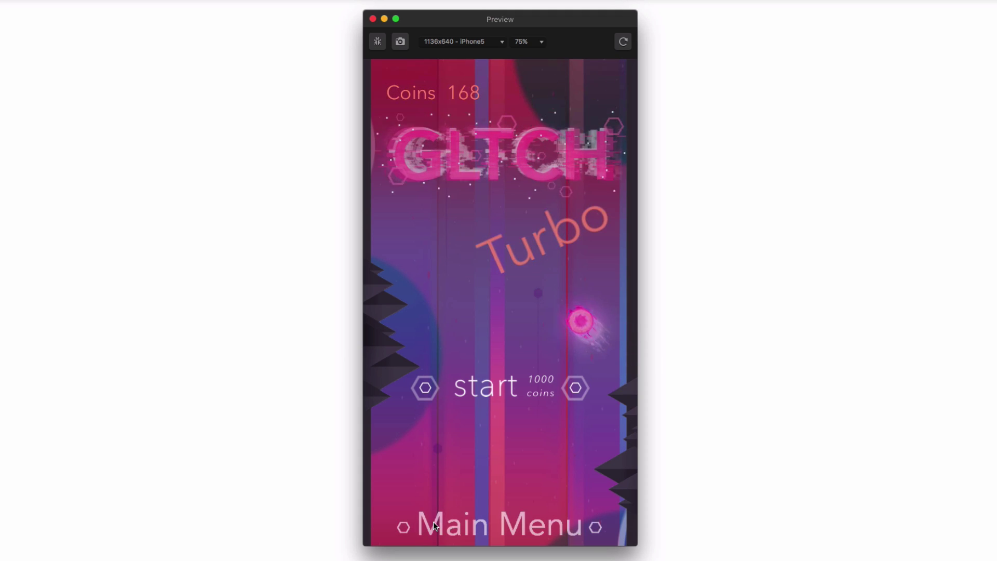
{"action": "left_click", "coordinate": [516, 385]}
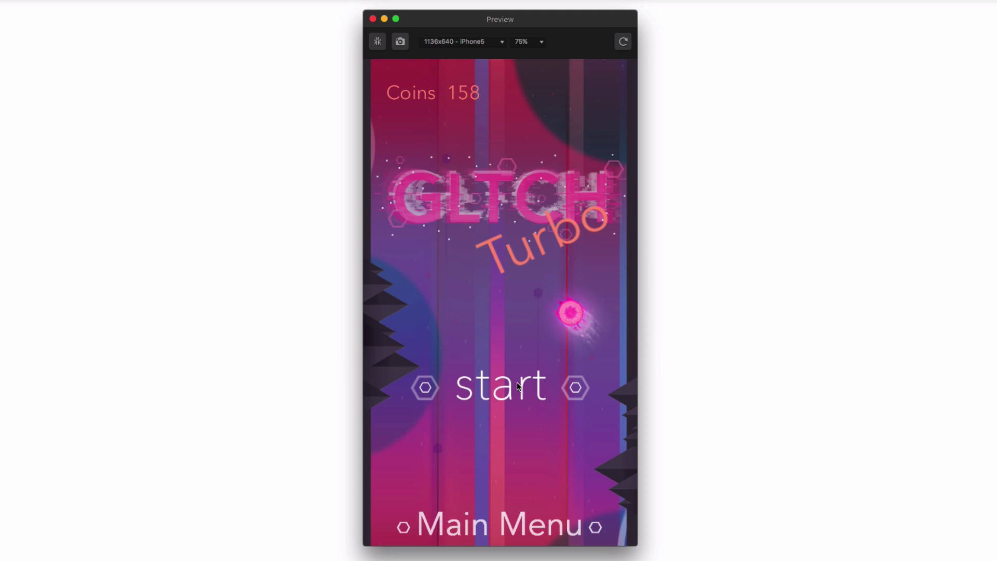
{"action": "left_click", "coordinate": [516, 381]}
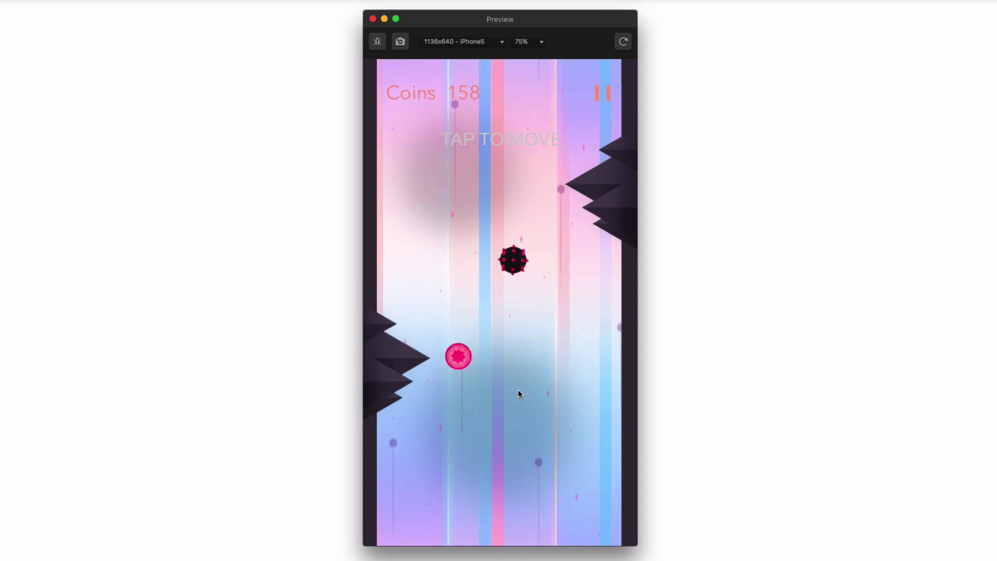
{"action": "left_click", "coordinate": [518, 385]}
{"action": "left_click", "coordinate": [518, 381]}
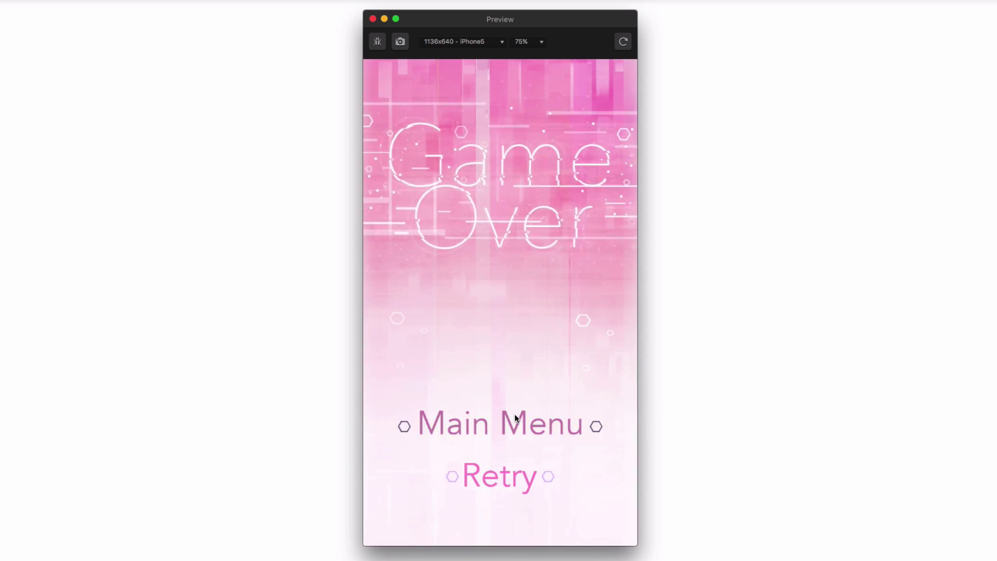
Step: Return to the preview's main menu, unlock Hard mode with coins, play a run and retry it
{"action": "left_click", "coordinate": [515, 416]}
{"action": "left_click", "coordinate": [569, 510]}
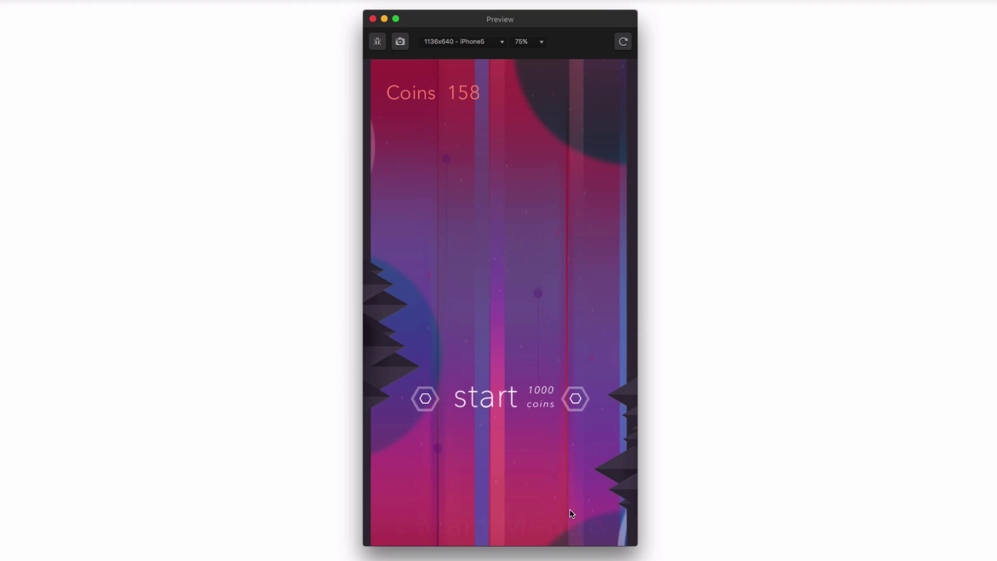
{"action": "left_click", "coordinate": [508, 403]}
{"action": "left_click", "coordinate": [508, 403]}
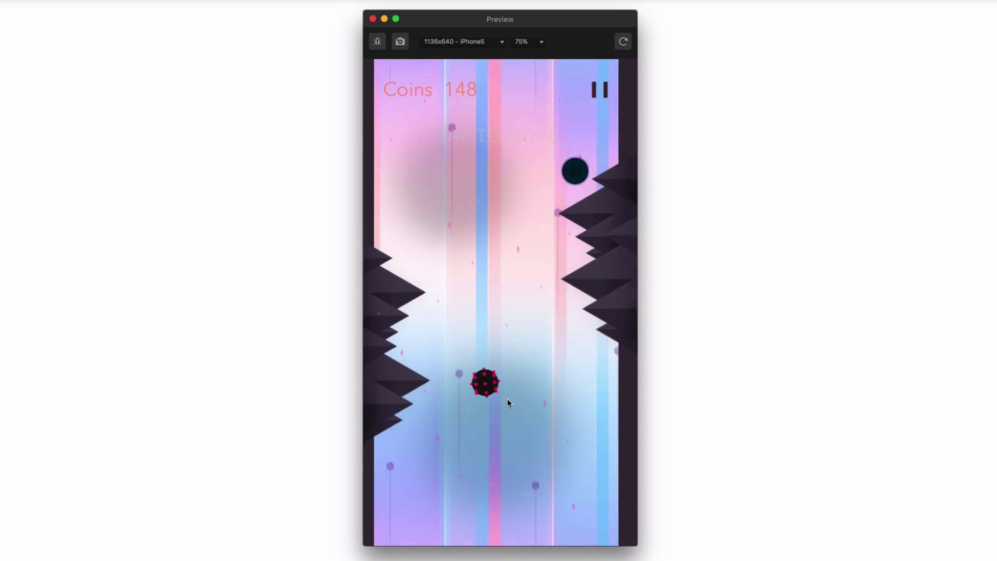
{"action": "left_click", "coordinate": [516, 485]}
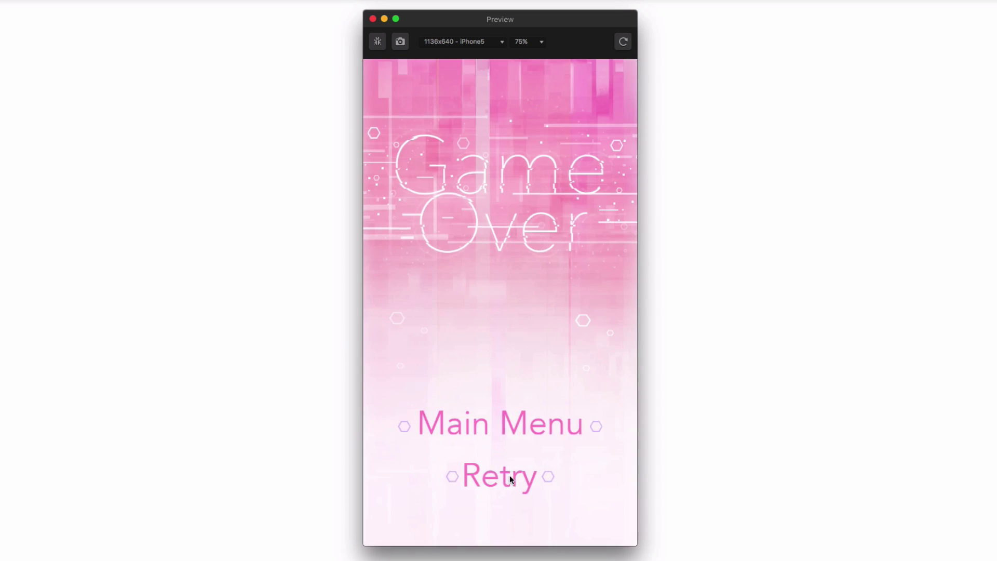
{"action": "left_click", "coordinate": [510, 475]}
{"action": "left_click", "coordinate": [510, 453]}
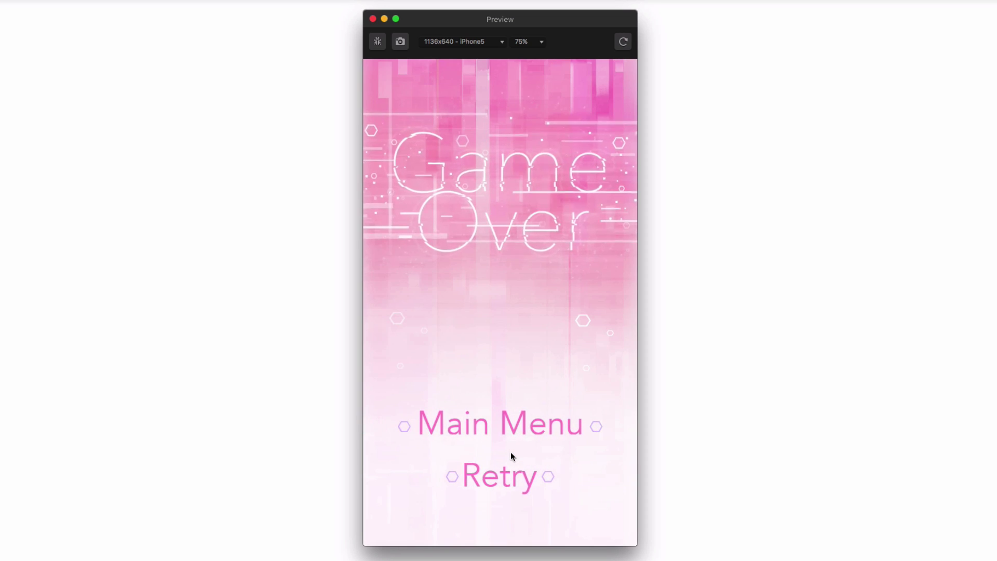
Step: Go back to the main menu in the preview and play the unlocked Turbo mode again to check its lock button
{"action": "left_click", "coordinate": [510, 425]}
{"action": "left_click", "coordinate": [436, 508]}
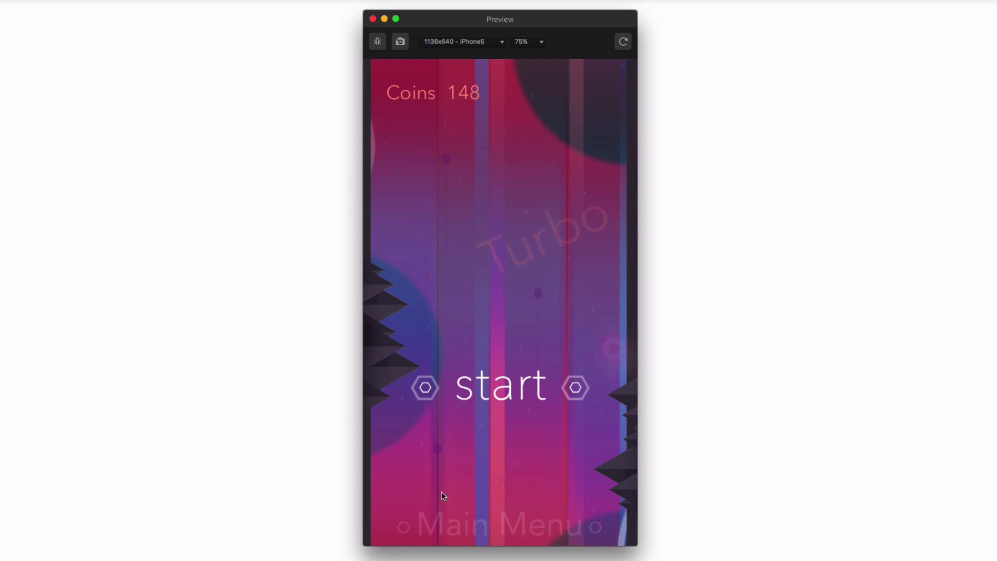
{"action": "left_click", "coordinate": [492, 410]}
{"action": "left_click", "coordinate": [506, 391]}
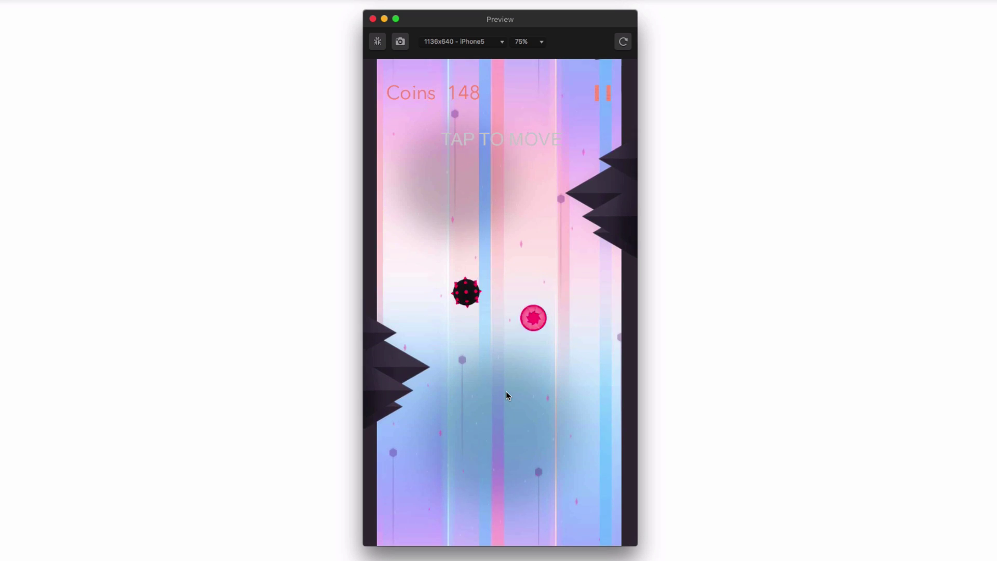
{"action": "left_click", "coordinate": [504, 381]}
{"action": "left_click", "coordinate": [504, 381]}
{"action": "left_click", "coordinate": [503, 381]}
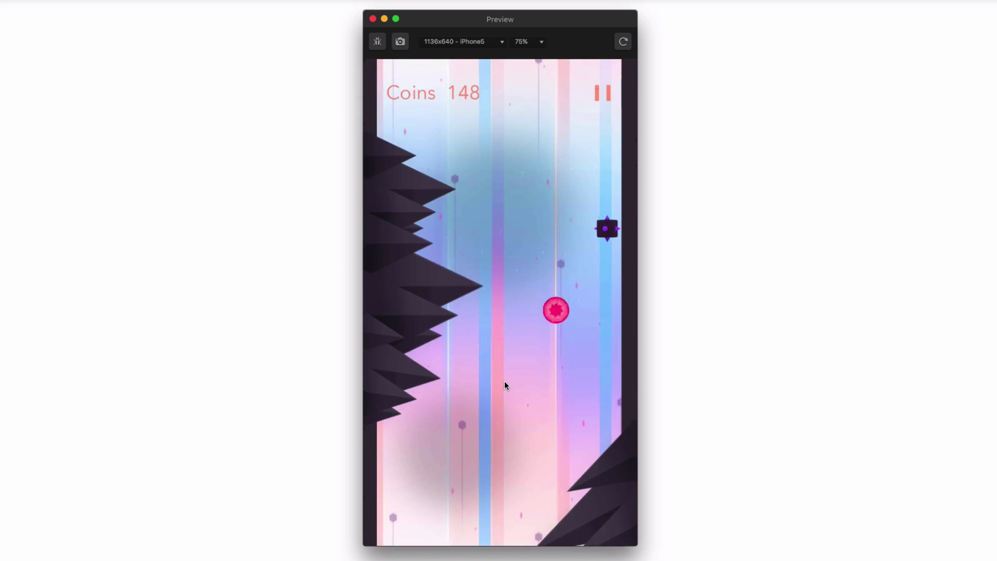